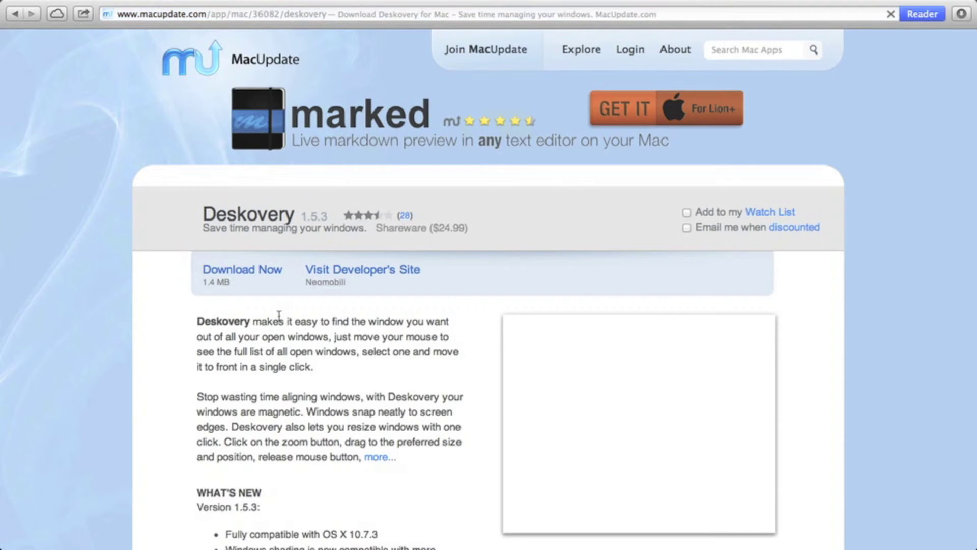
Scroll the MacUpdate page down to reach the Deskovery 1.5.3 download section
scroll(285, 234, down, 3)
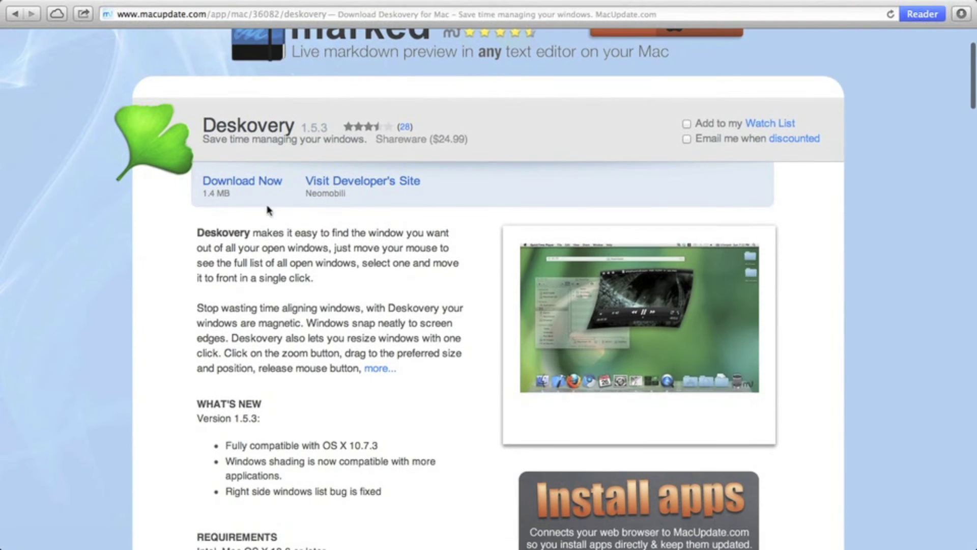
Start downloading Deskovery1.5.3.pkg and confirm its progress in Safari's Downloads list
click(256, 186)
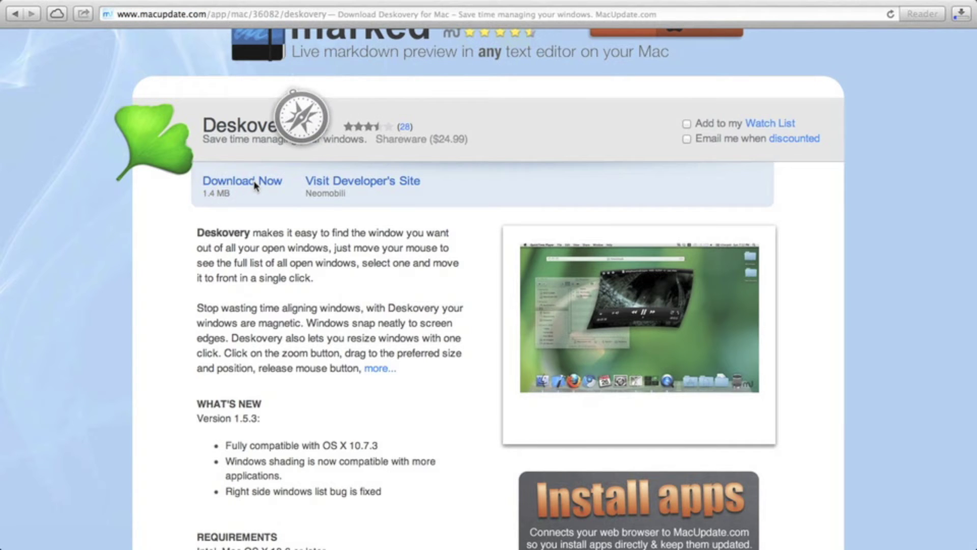
key(super+h)
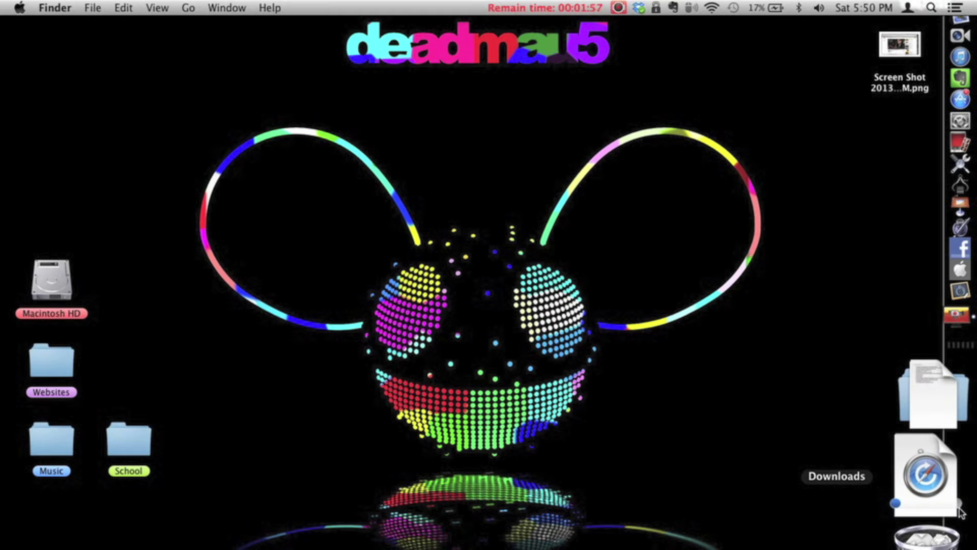
key(ctrl+Right)
click(961, 33)
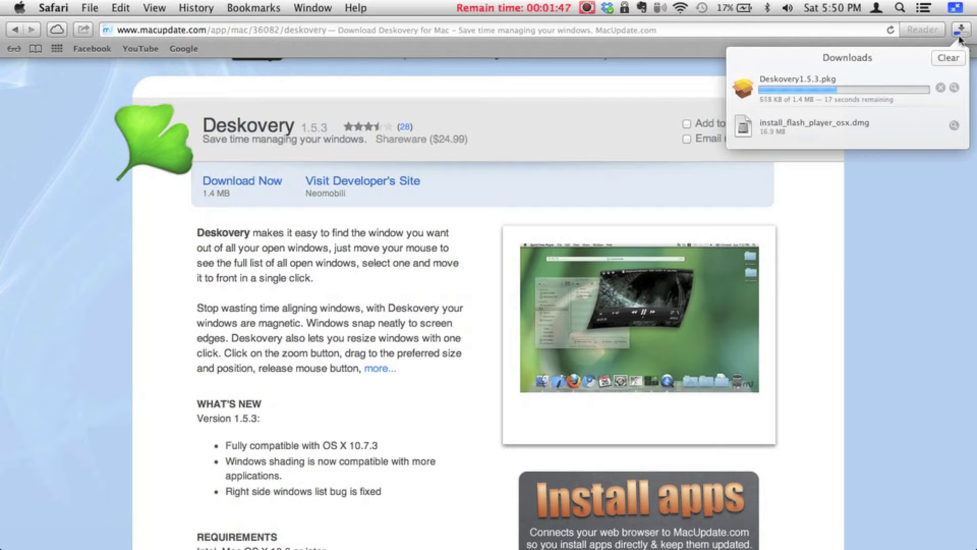
click(959, 34)
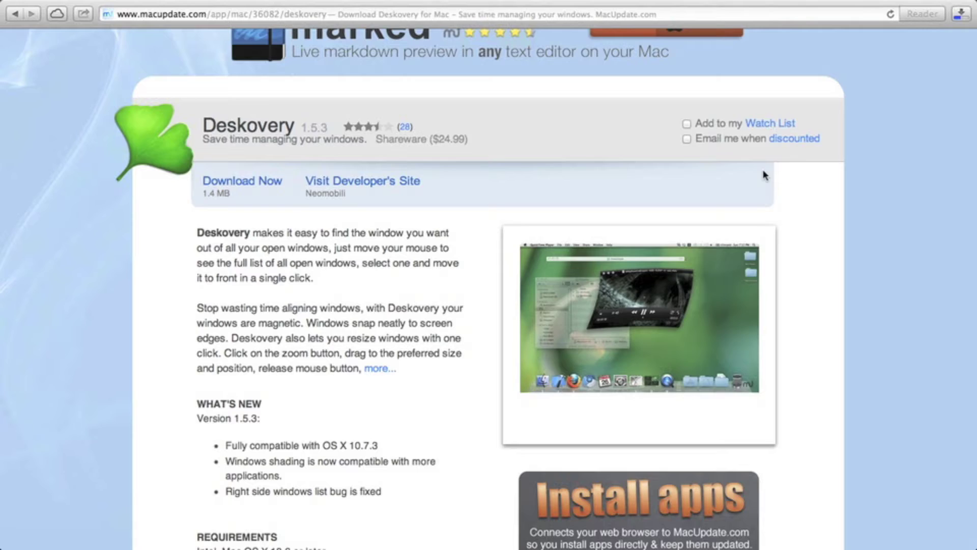
Open Deskovery1.5.3.pkg from Finder's Downloads folder to launch the installer
key(ctrl+Left)
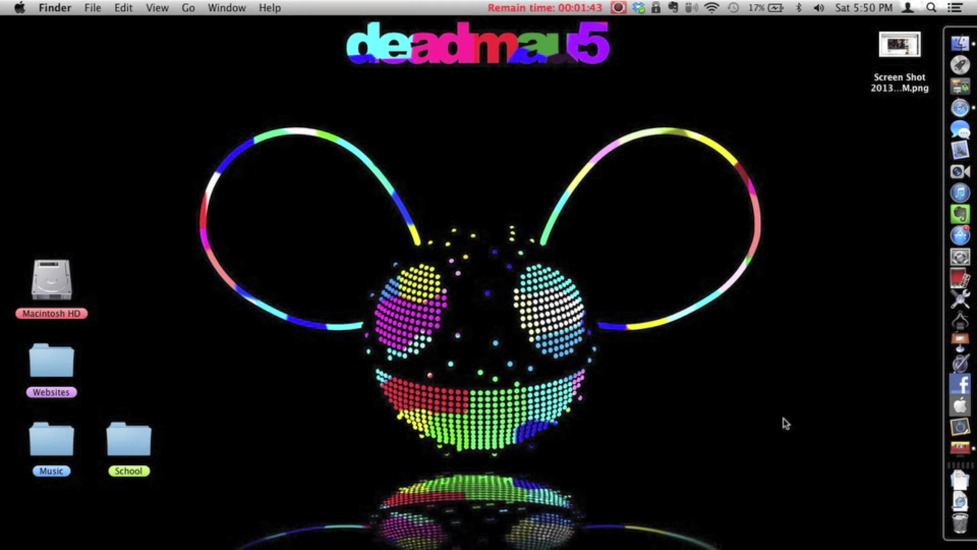
click(954, 513)
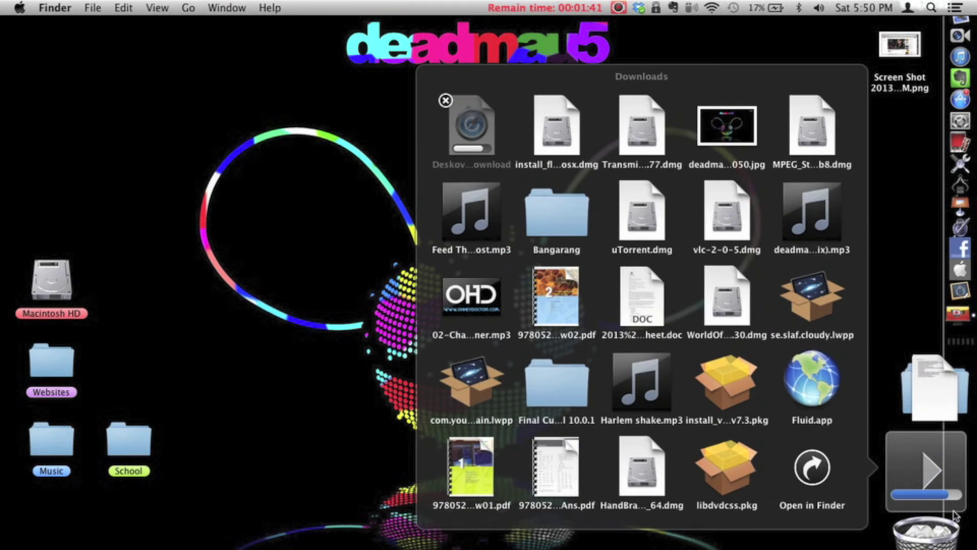
click(811, 471)
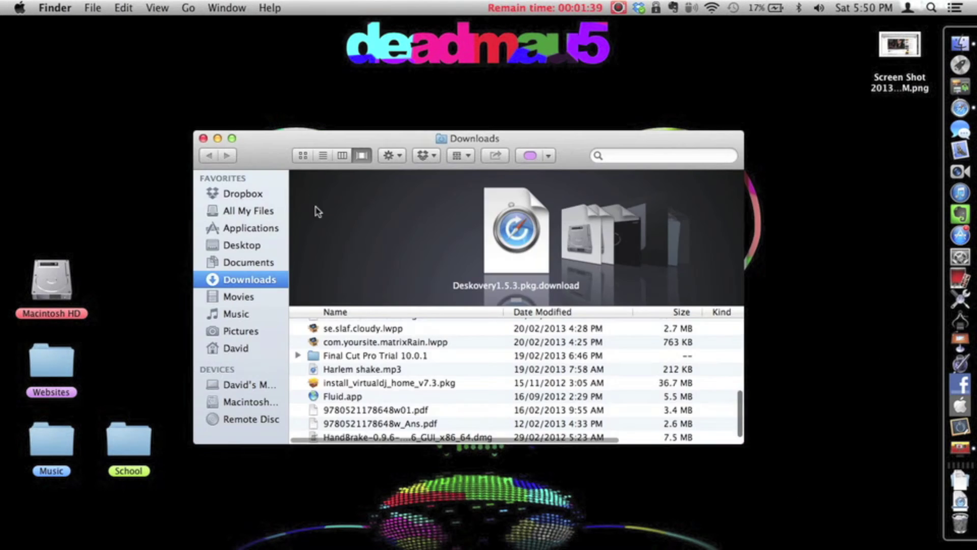
click(430, 339)
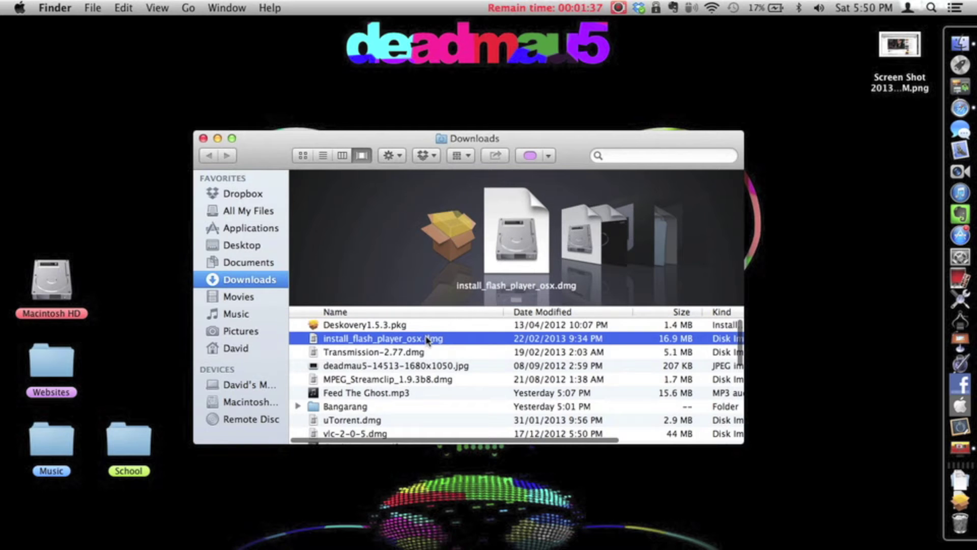
double_click(419, 325)
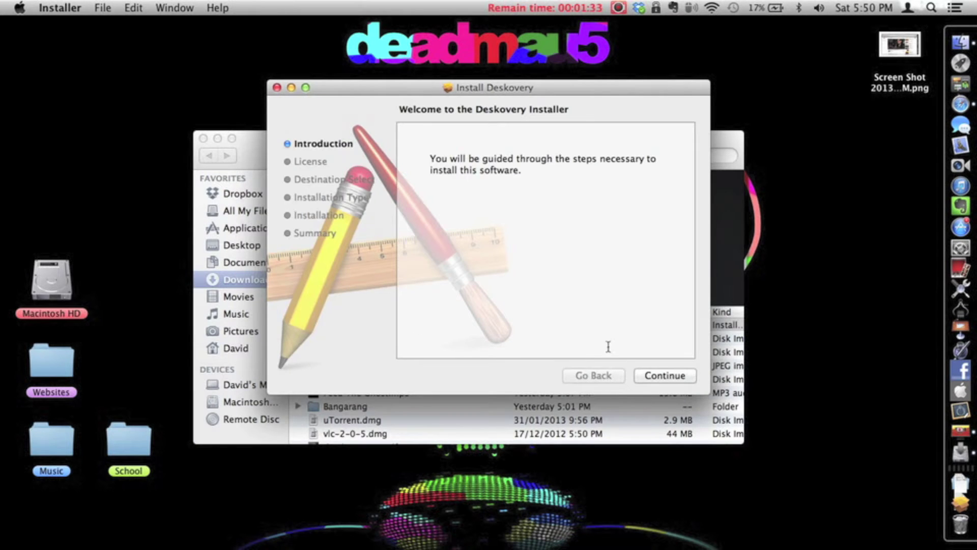
Accept the Deskovery licence and start the standard install for all users on Macintosh HD
click(660, 376)
click(656, 381)
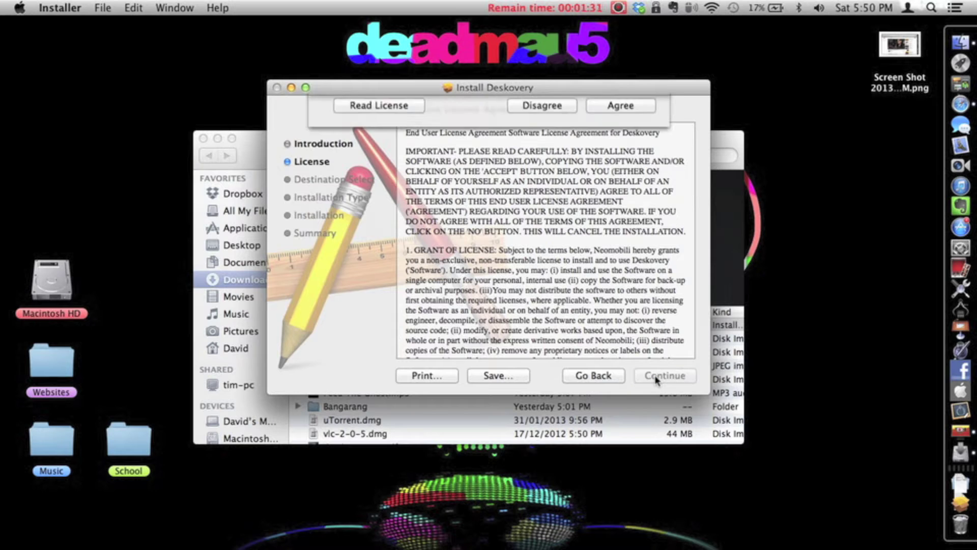
click(627, 203)
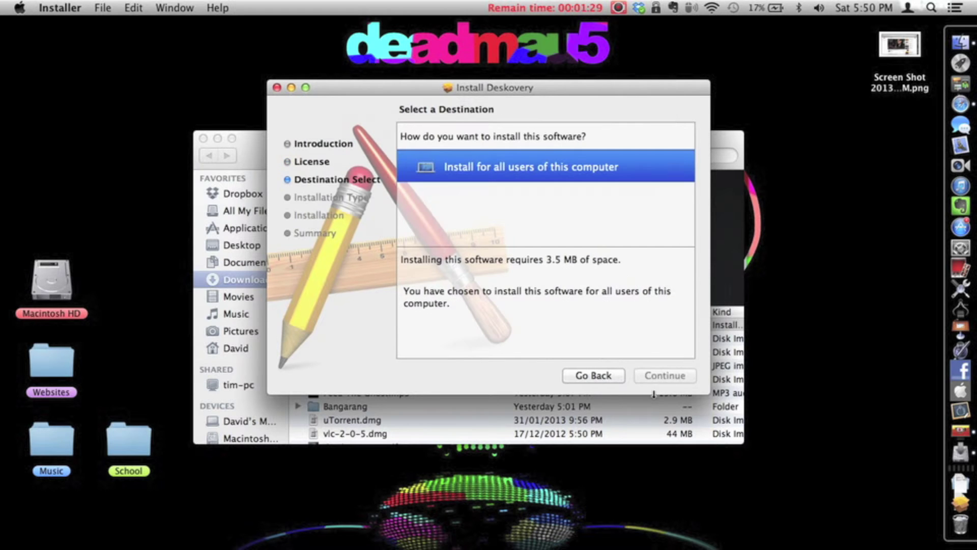
click(678, 376)
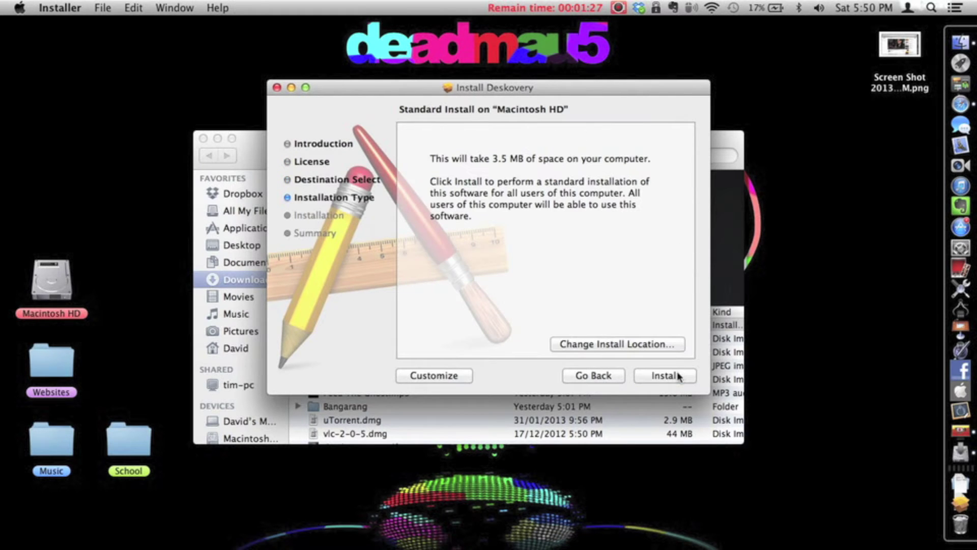
click(667, 371)
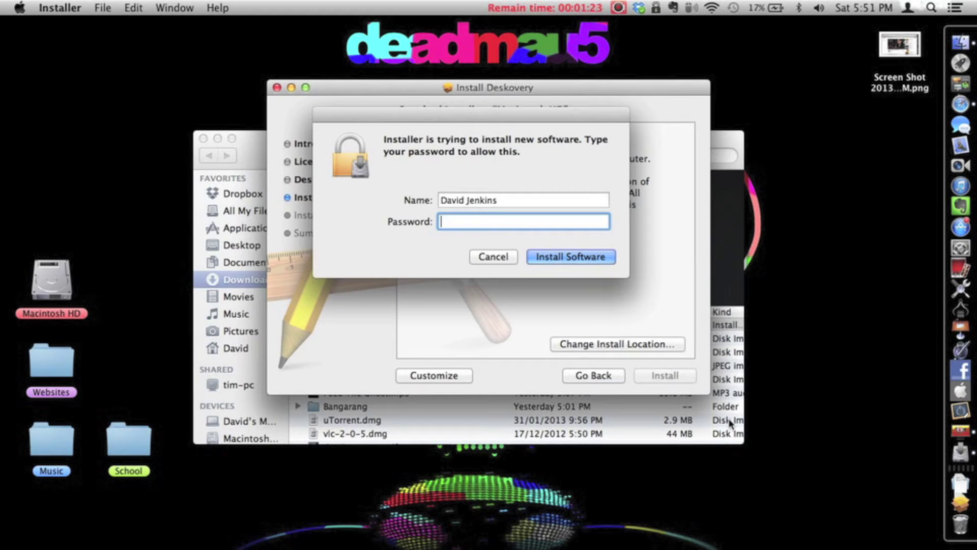
Authorise with the administrator password, then close the installer once it reports success
text(•••••••••)
key(Return)
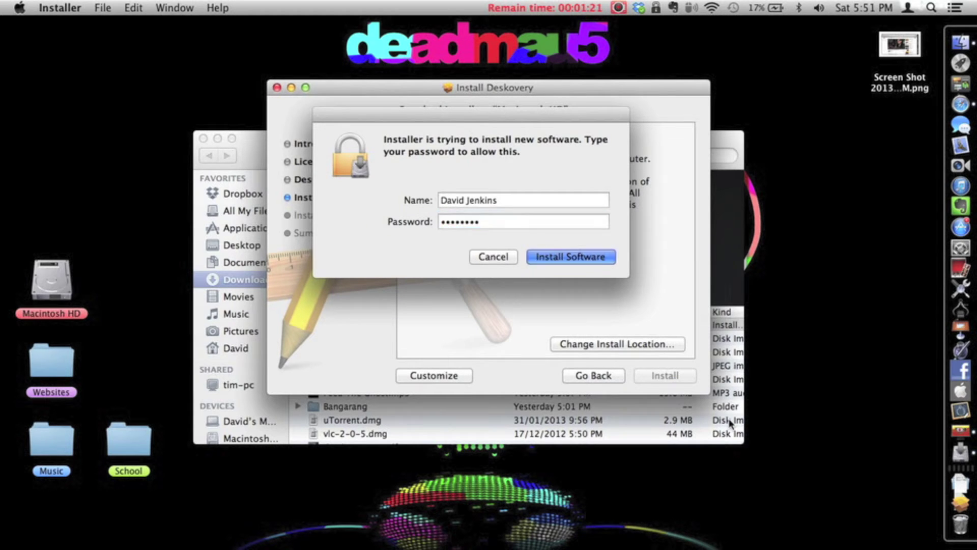
text(••••)
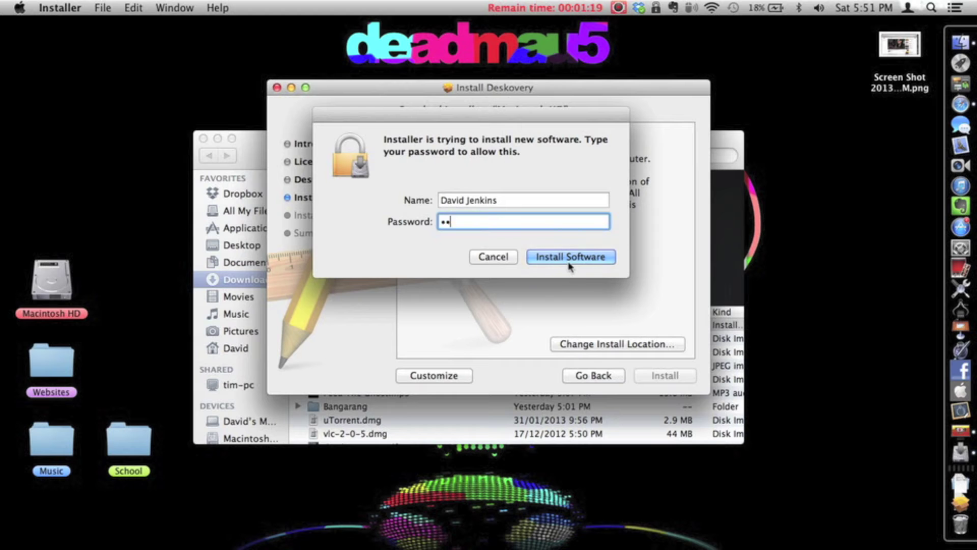
text(•••••)
click(569, 262)
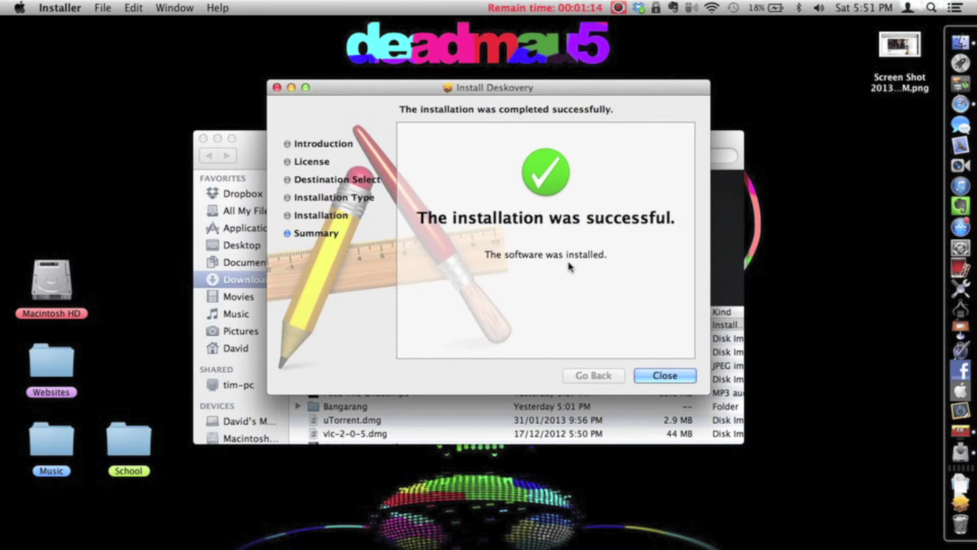
click(683, 378)
drag(438, 141, 457, 149)
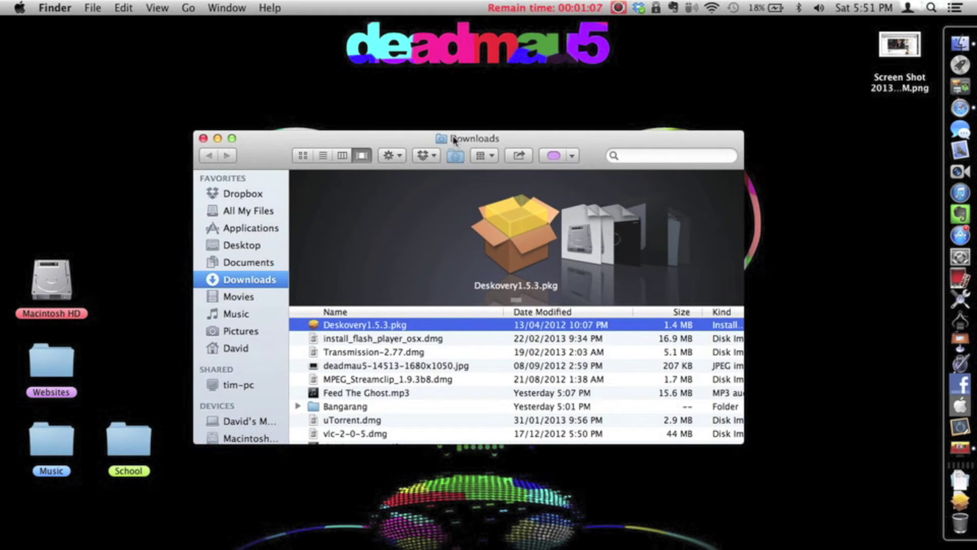
Close the Downloads window, launch Deskovery from Launchpad, and dismiss its welcome dialog
drag(454, 140, 458, 169)
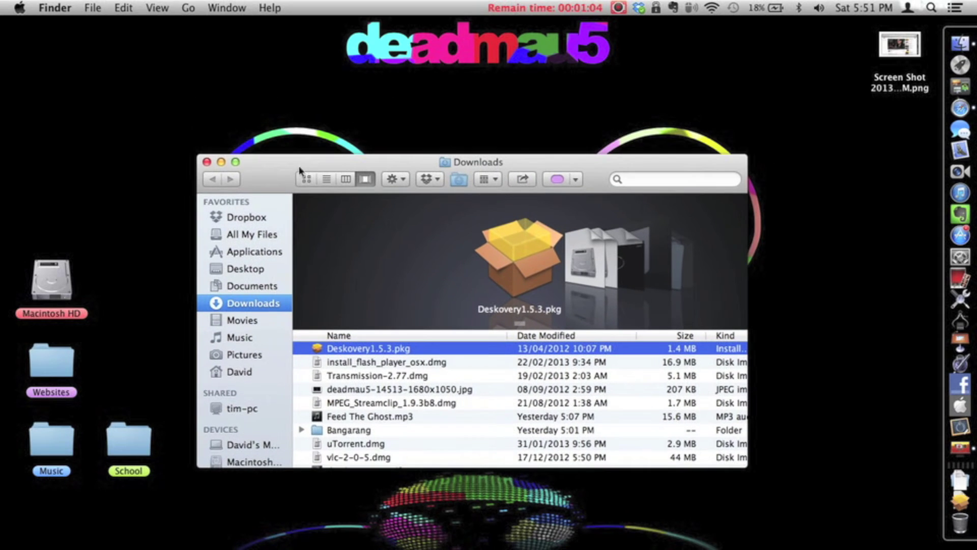
click(207, 162)
key(F4)
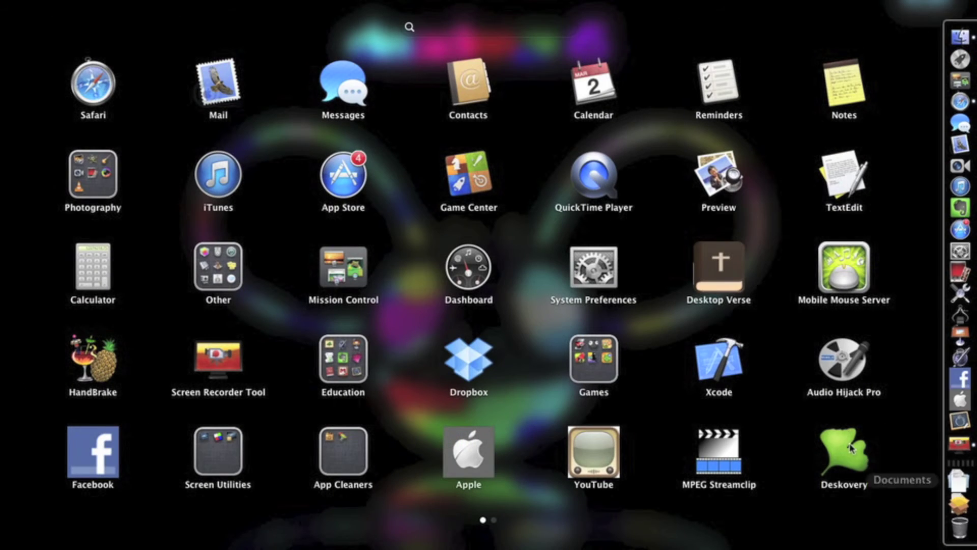
click(842, 453)
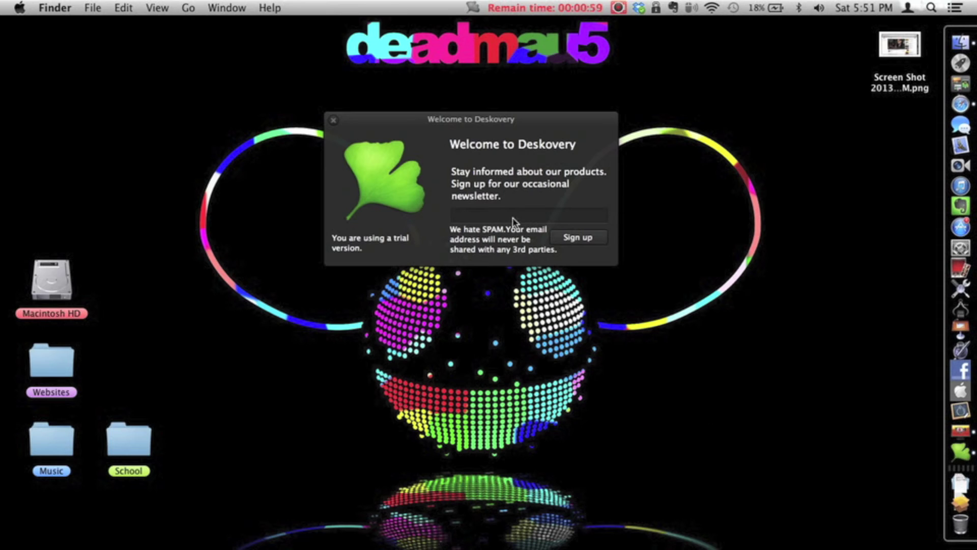
click(513, 216)
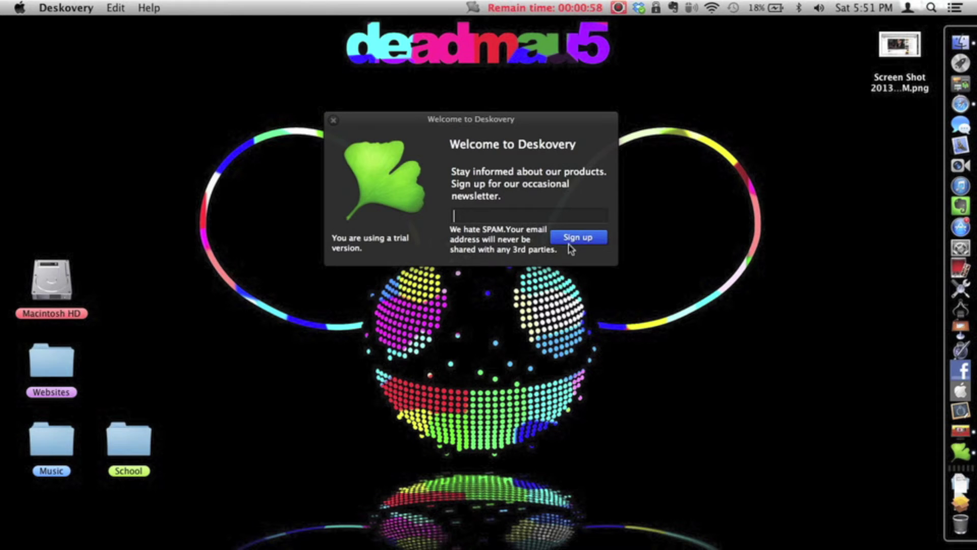
click(333, 120)
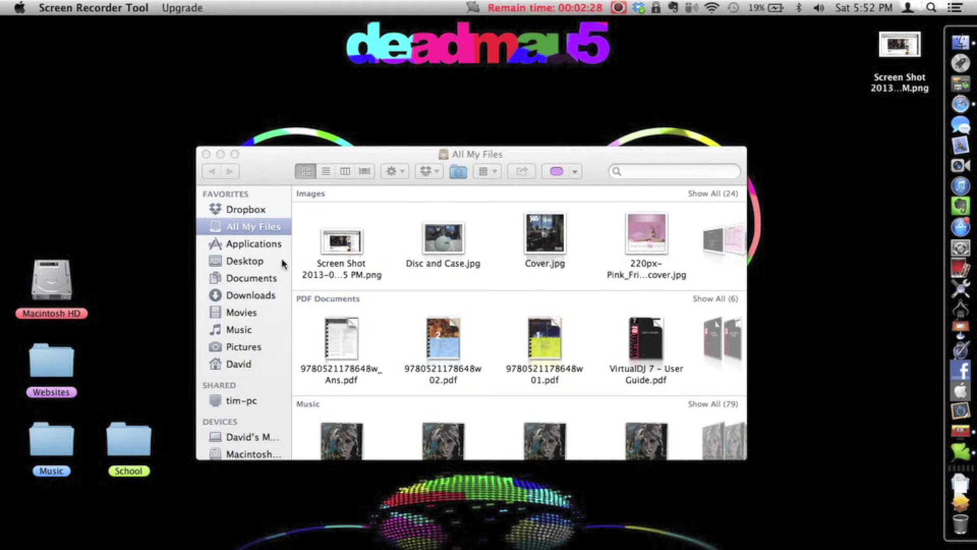
Open the Applications folder and tidy its icons into a grid to locate Deskovery
mouse_move(463, 154)
mouse_down()
mouse_move(450, 133)
mouse_move(479, 141)
mouse_move(480, 158)
mouse_up()
click(272, 243)
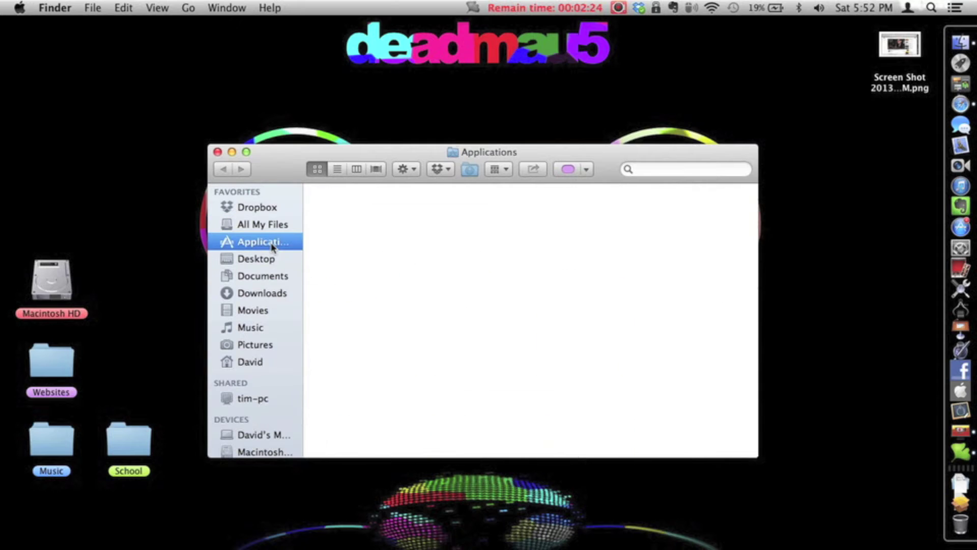
scroll(492, 351, down, 3)
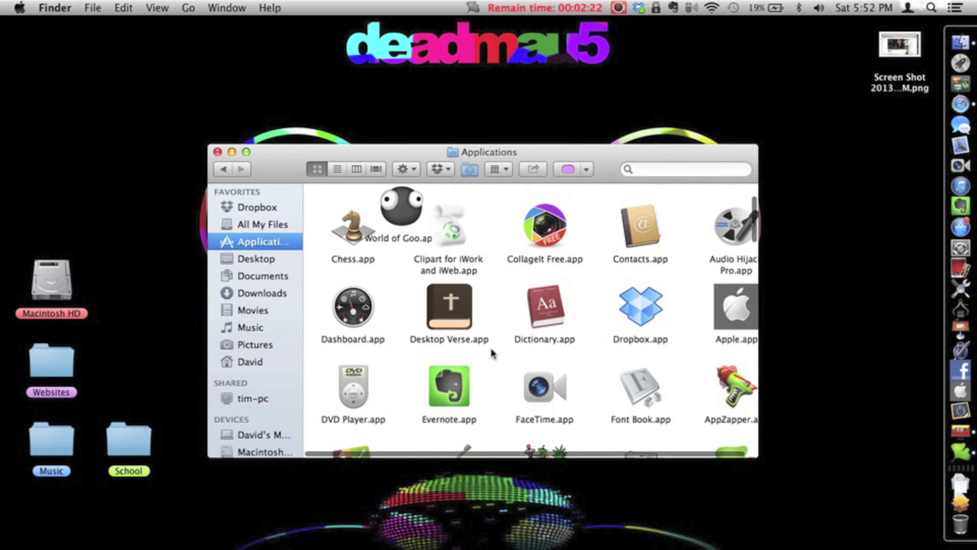
right_click(500, 225)
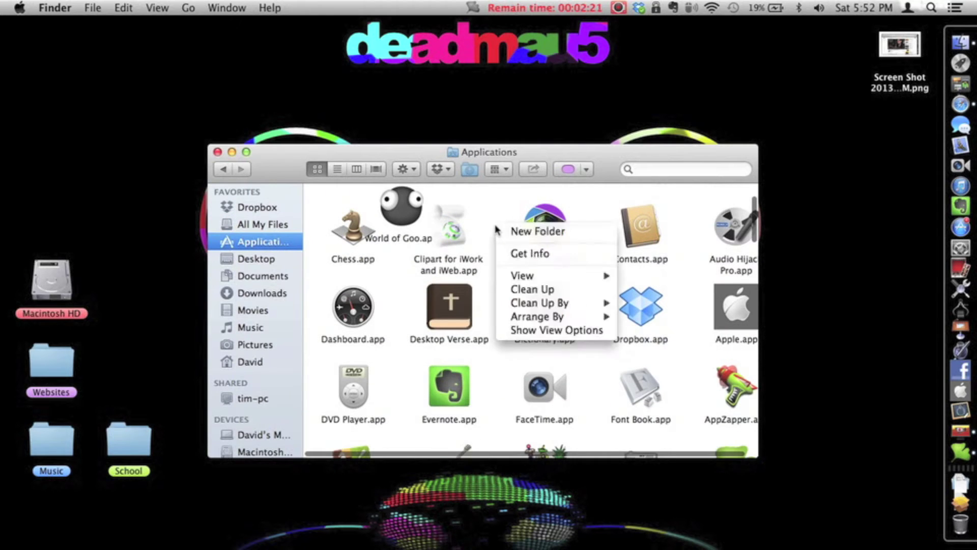
click(531, 289)
scroll(505, 339, down, 5)
scroll(505, 338, down, 6)
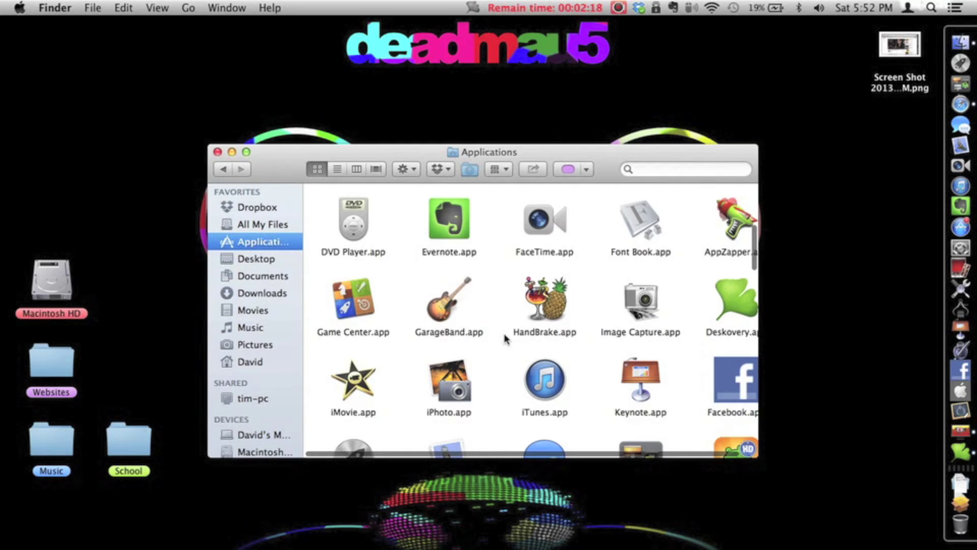
scroll(505, 340, up, 8)
scroll(505, 340, right, 2)
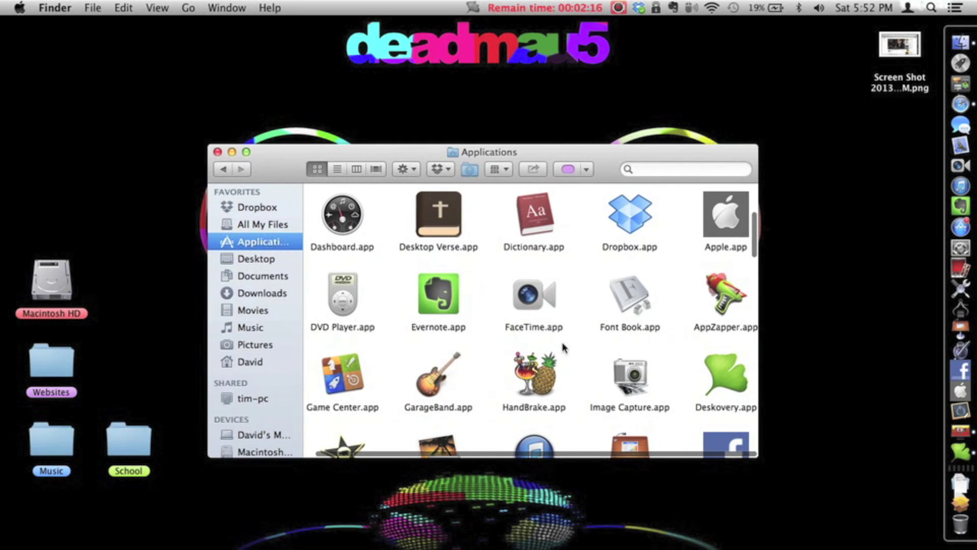
Quit the running Deskovery from its Dock menu and bring up Launchpad
drag(702, 387, 964, 455)
right_click(964, 455)
click(822, 463)
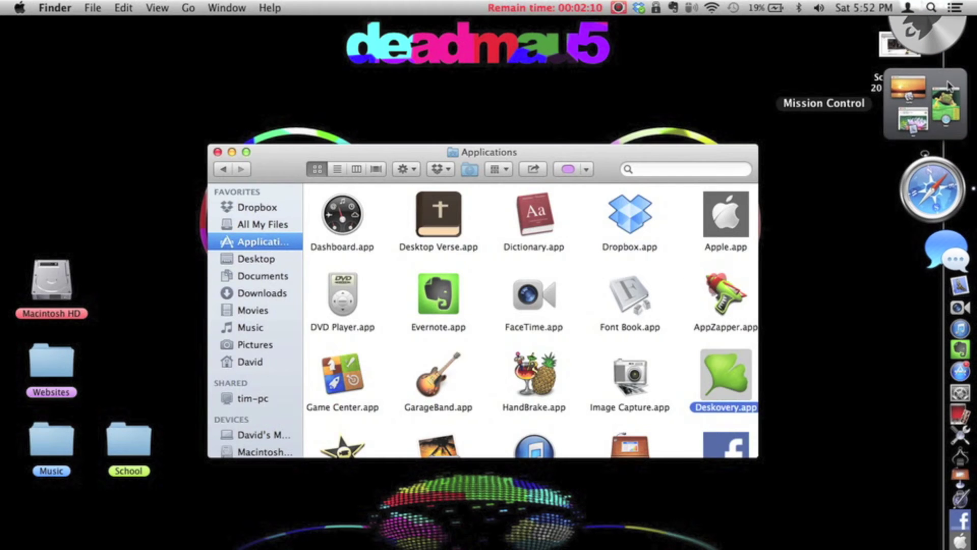
click(945, 74)
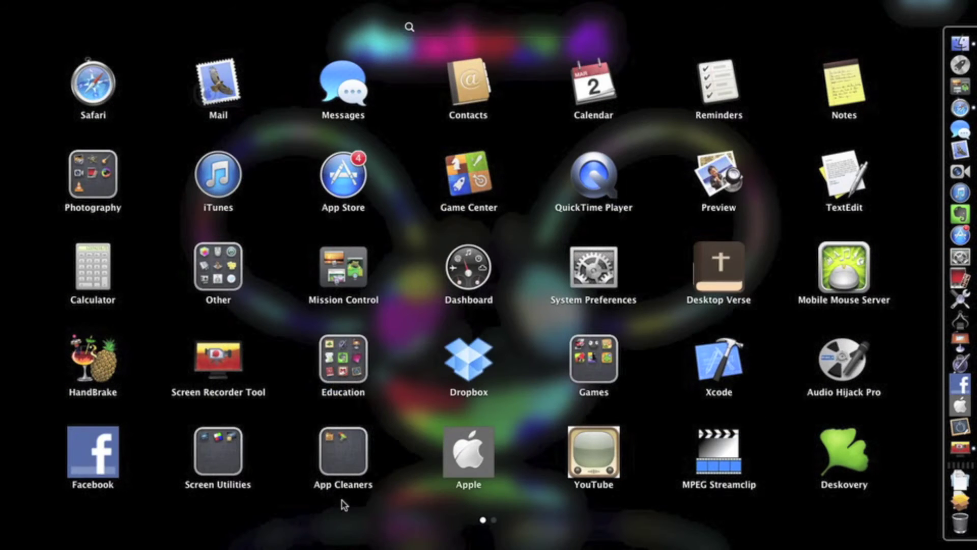
Zap Deskovery.app and its preference file using AppZapper from the App Cleaners folder
click(332, 471)
click(229, 467)
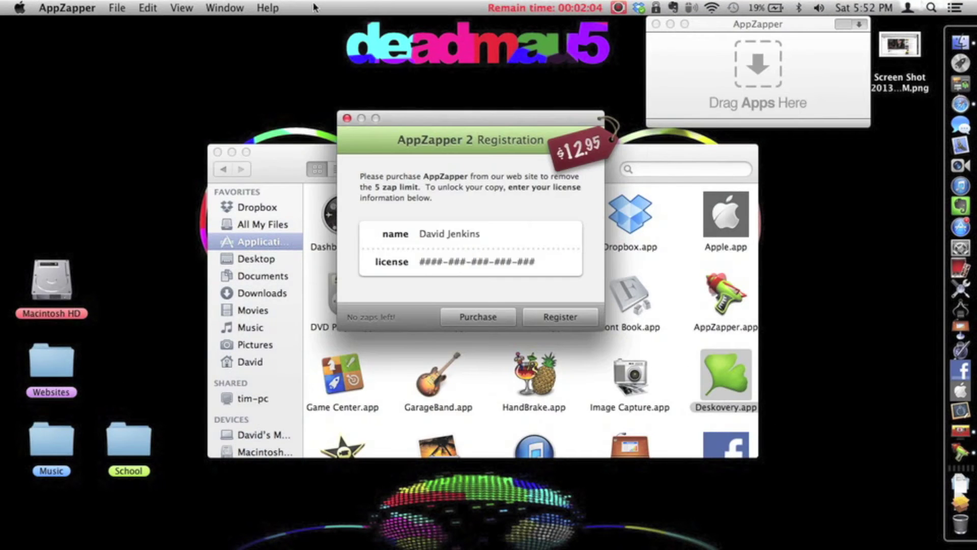
click(346, 118)
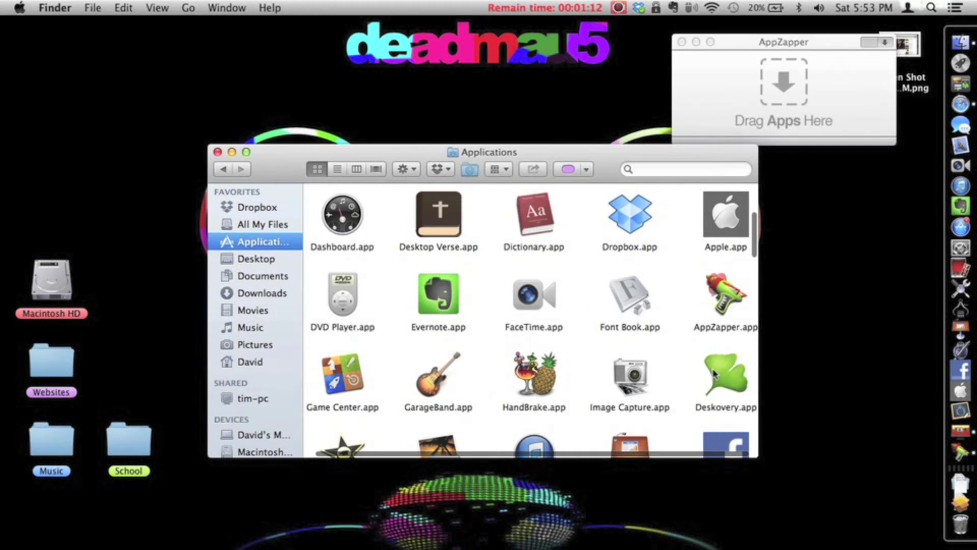
drag(725, 374, 741, 83)
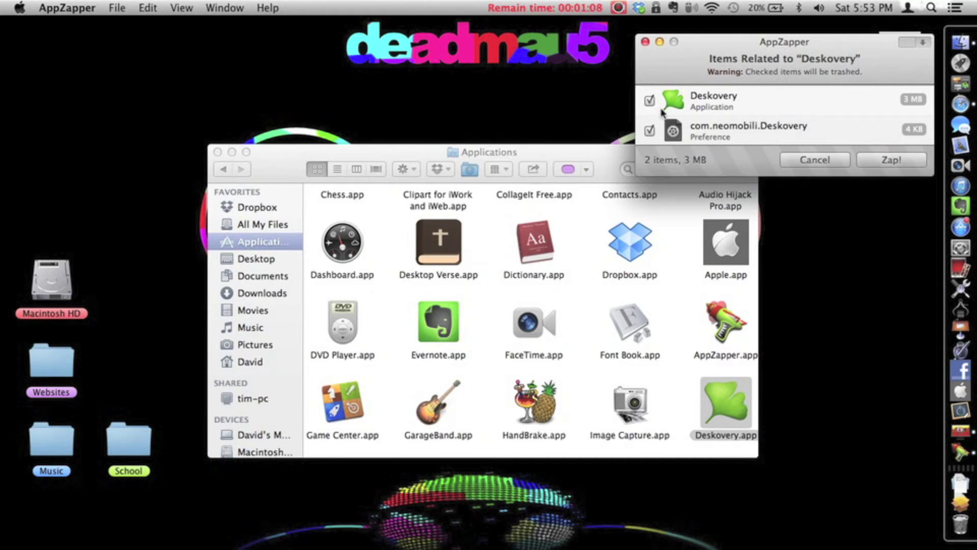
click(903, 161)
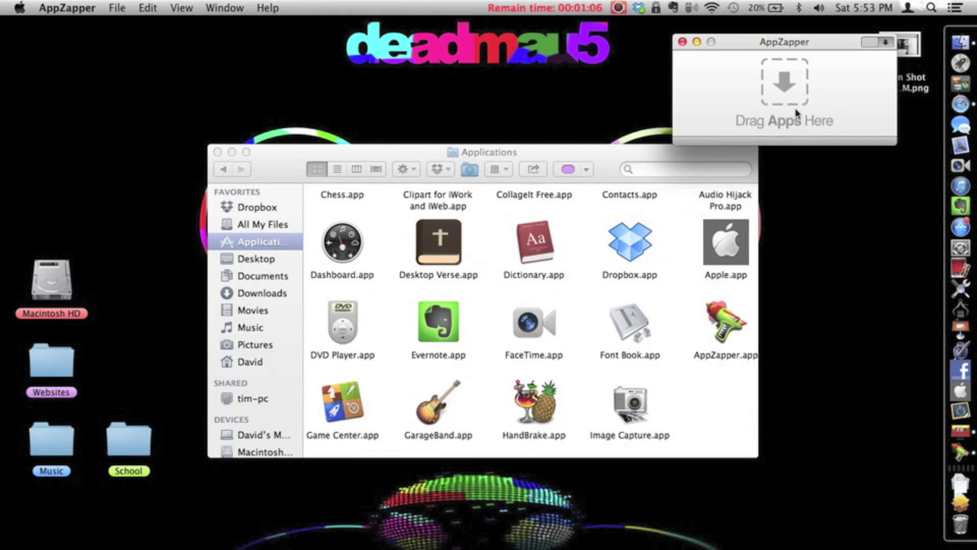
Close the AppZapper and Applications windows
click(683, 41)
mouse_move(581, 153)
mouse_down()
mouse_move(650, 168)
mouse_move(576, 100)
mouse_move(611, 160)
mouse_move(583, 148)
mouse_up()
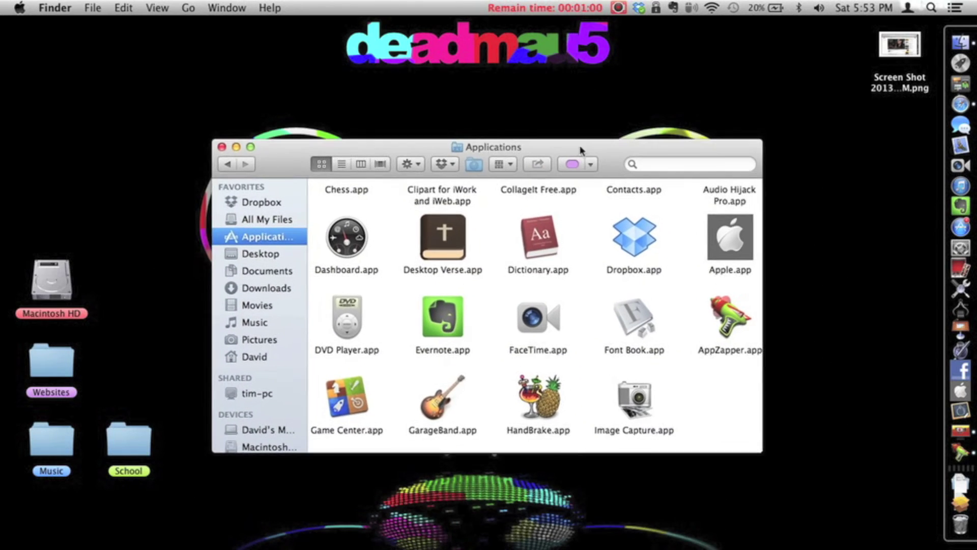
click(238, 153)
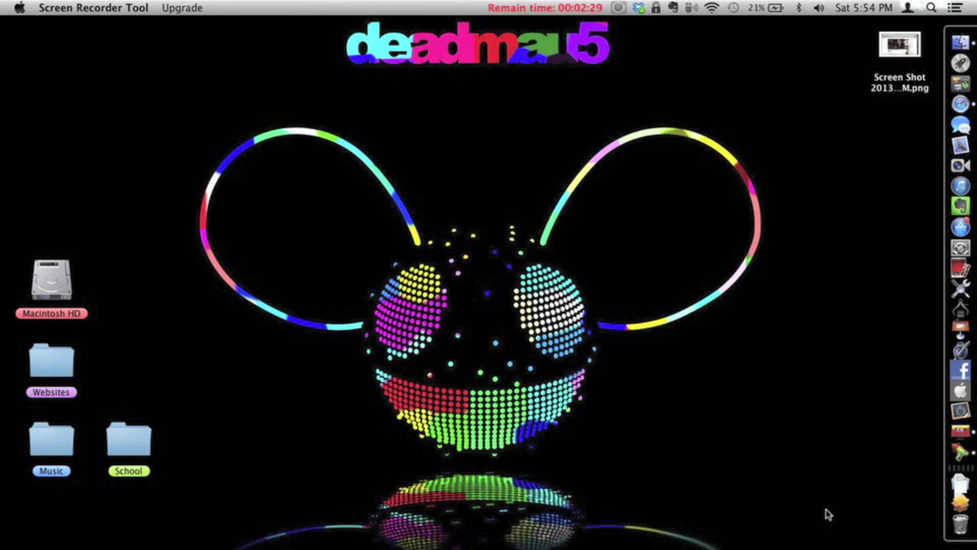
Rerun the Deskovery installer from the Downloads stack, accept the licence, and authorise with the admin password
click(960, 502)
click(492, 121)
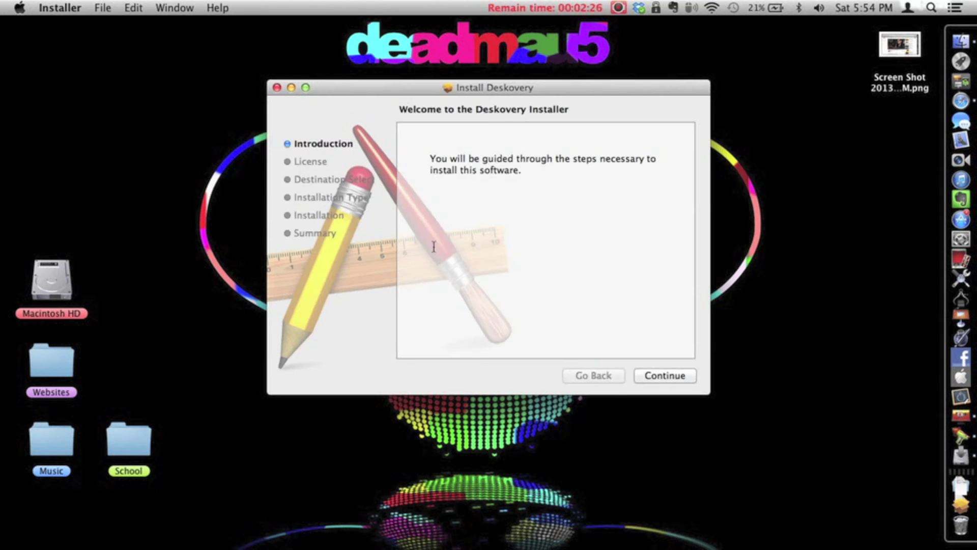
click(664, 377)
click(664, 376)
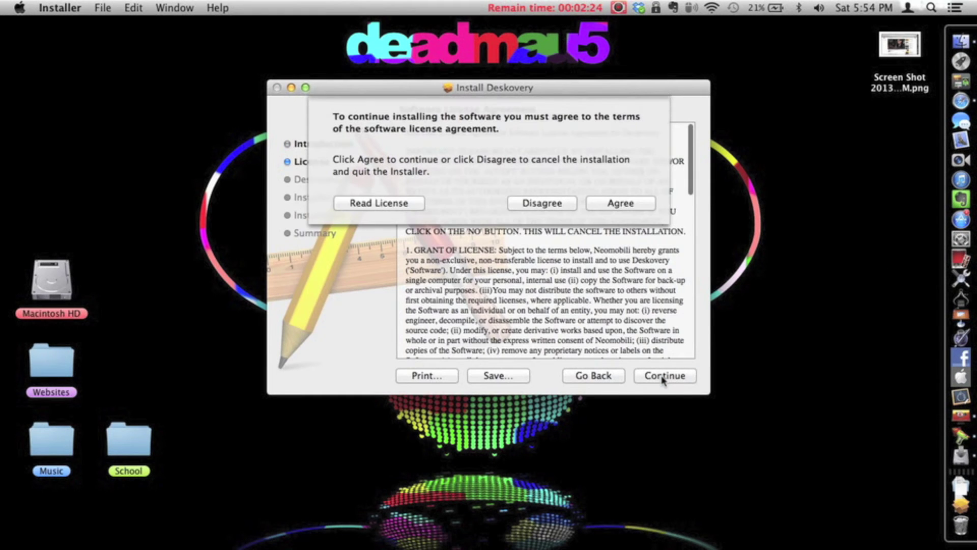
click(619, 202)
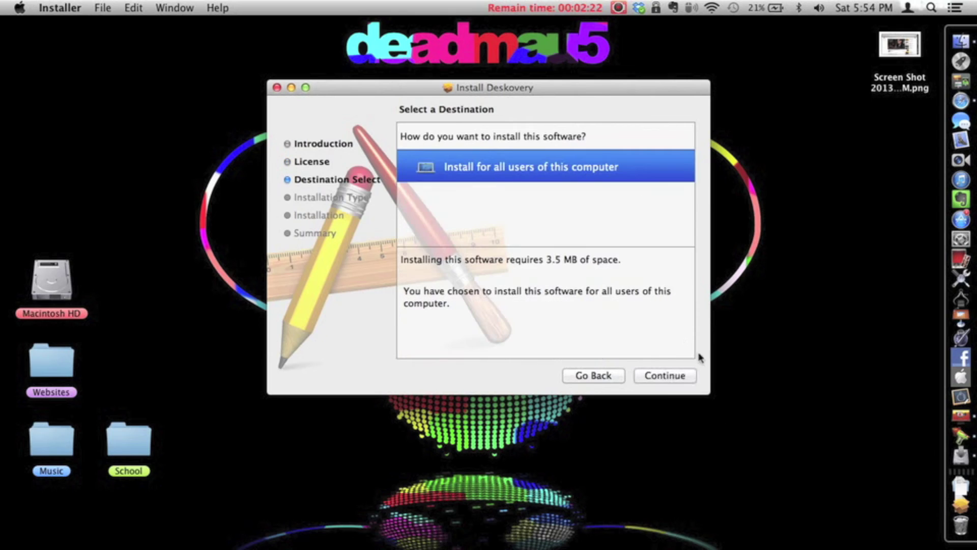
click(679, 375)
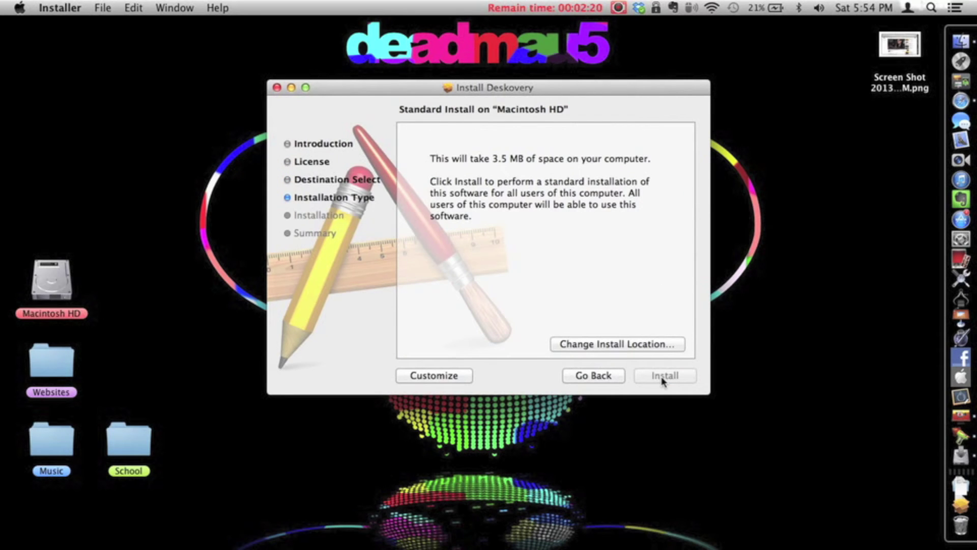
click(661, 376)
text(•)
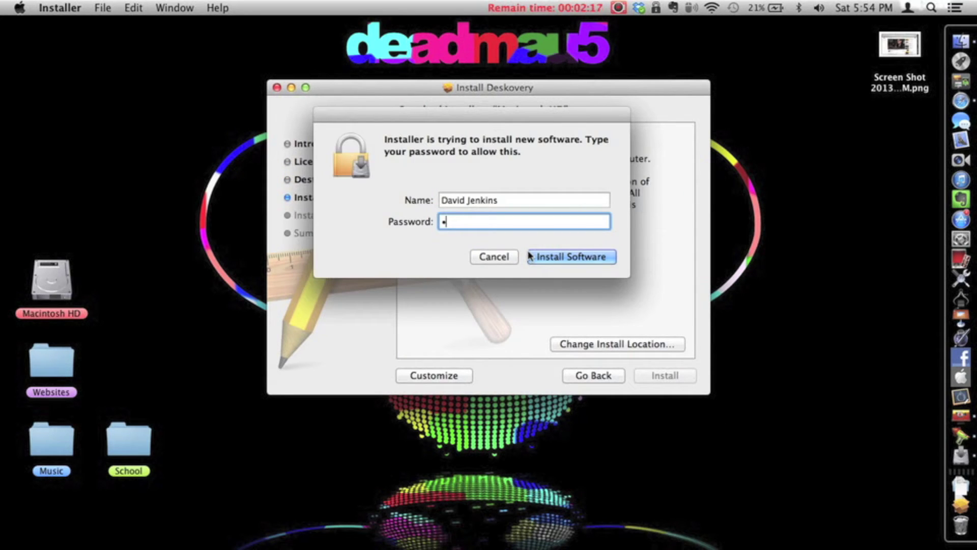
text(••••••••)
key(Return)
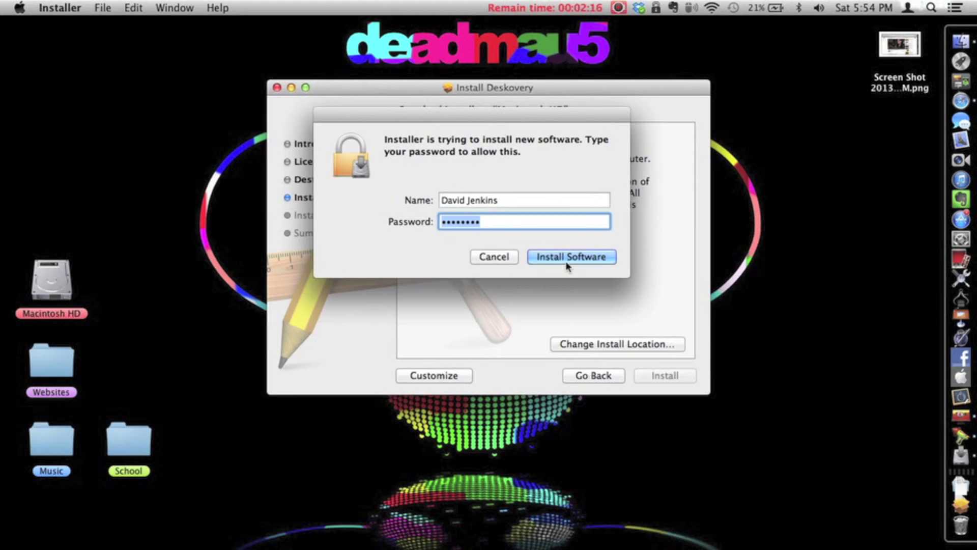
text(••••••••)
click(552, 257)
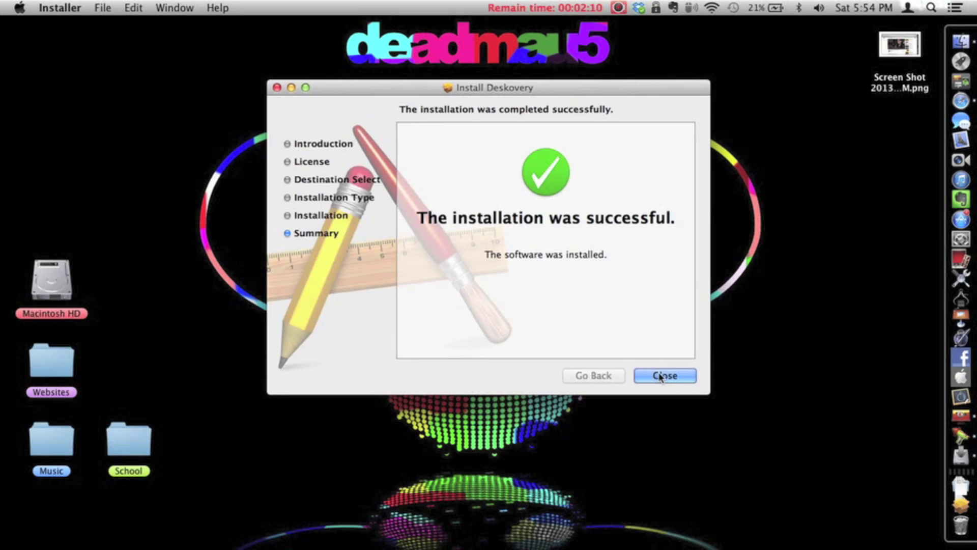
Close the installer, launch Deskovery from Launchpad, and dismiss its welcome window
click(662, 375)
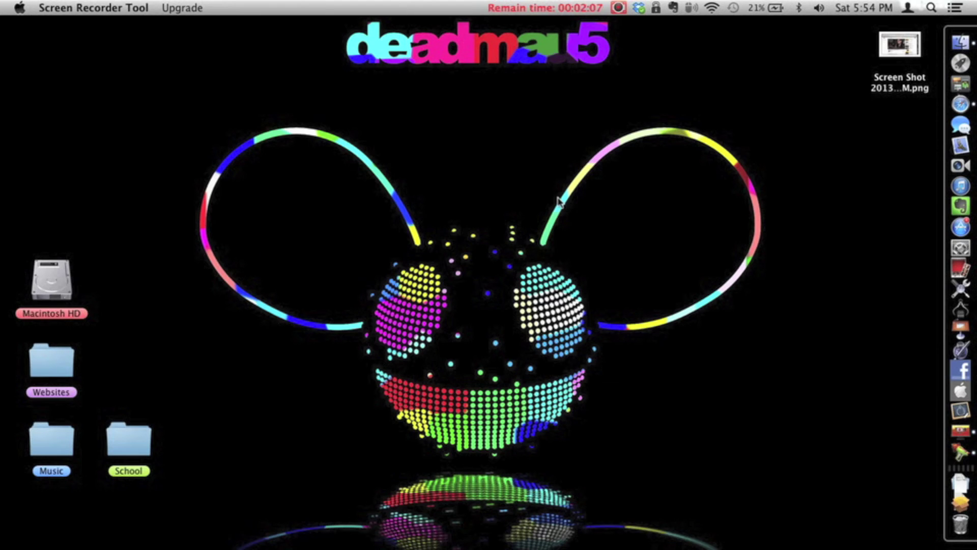
key(F4)
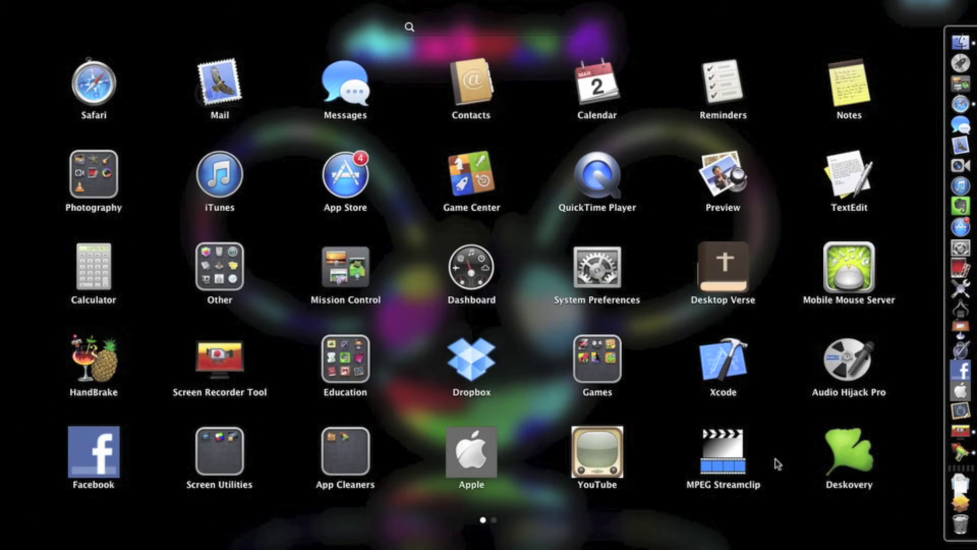
click(856, 464)
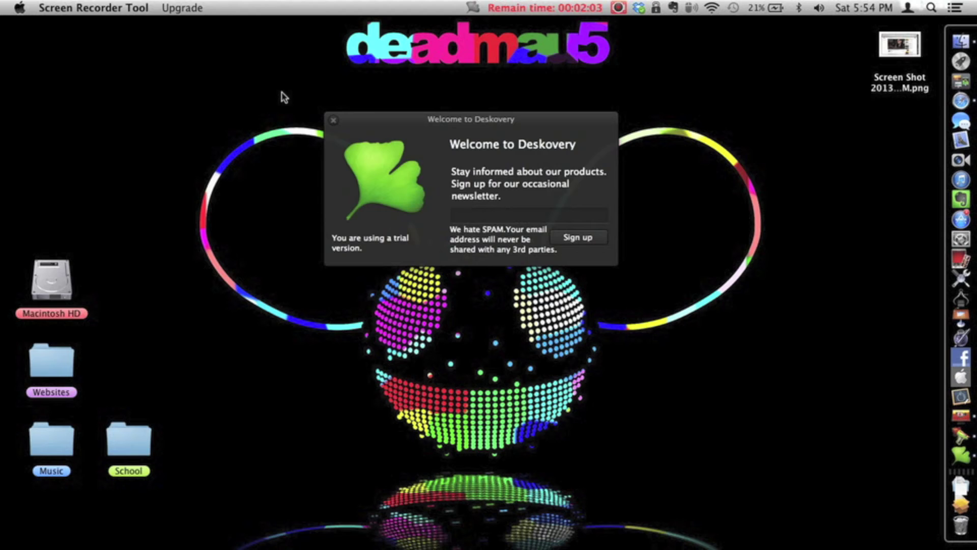
click(333, 120)
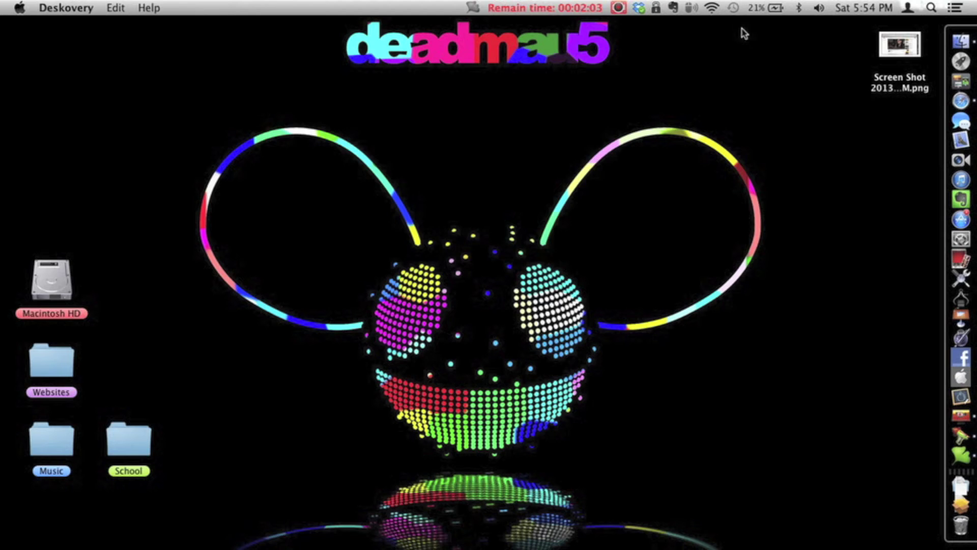
Turn off Show Dock icon in Deskovery's preferences
click(475, 7)
click(625, 230)
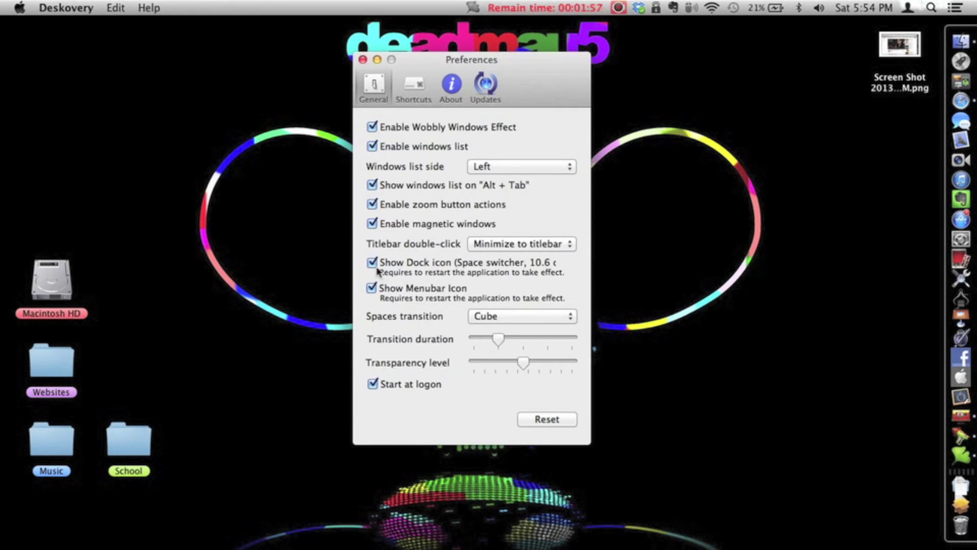
click(372, 263)
click(363, 59)
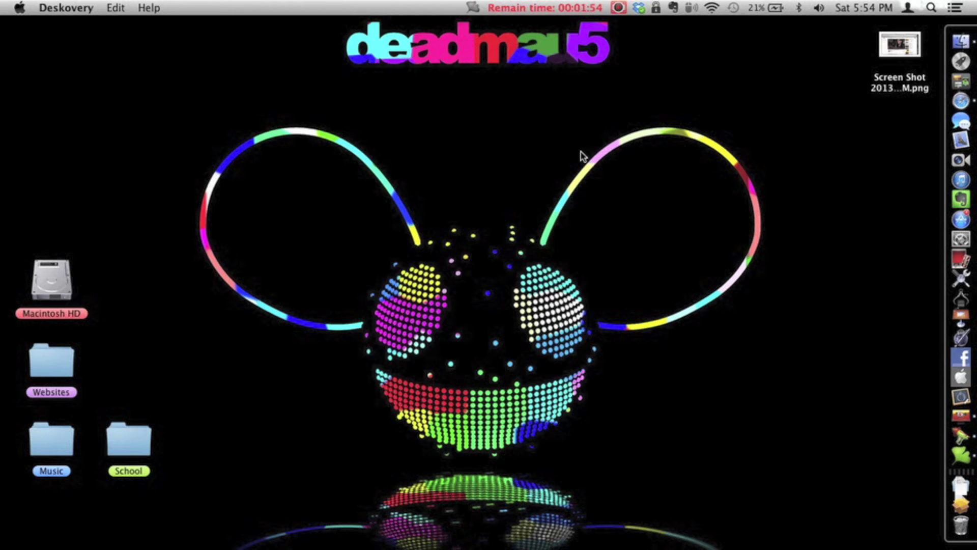
Quit and relaunch Deskovery, choose Don't Check for updates, and close its welcome window
right_click(951, 457)
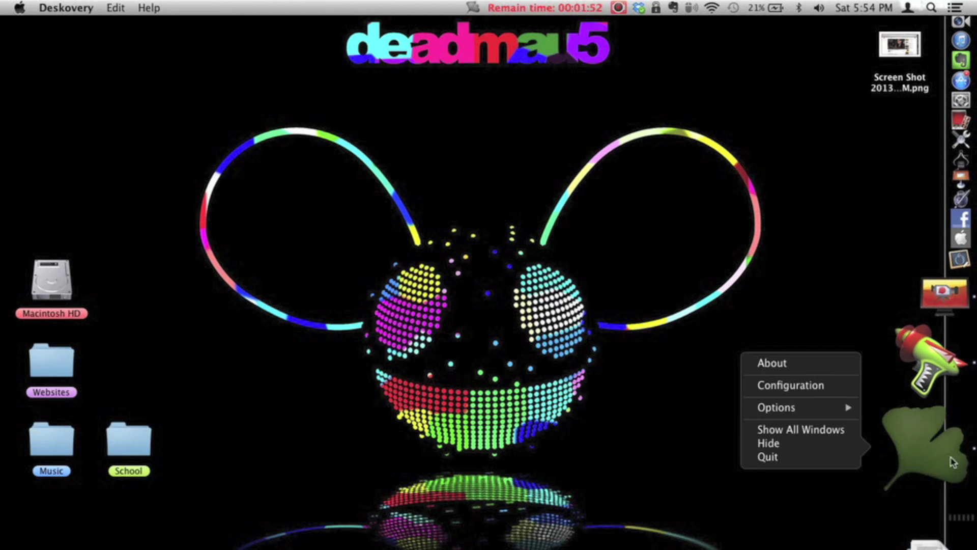
click(633, 451)
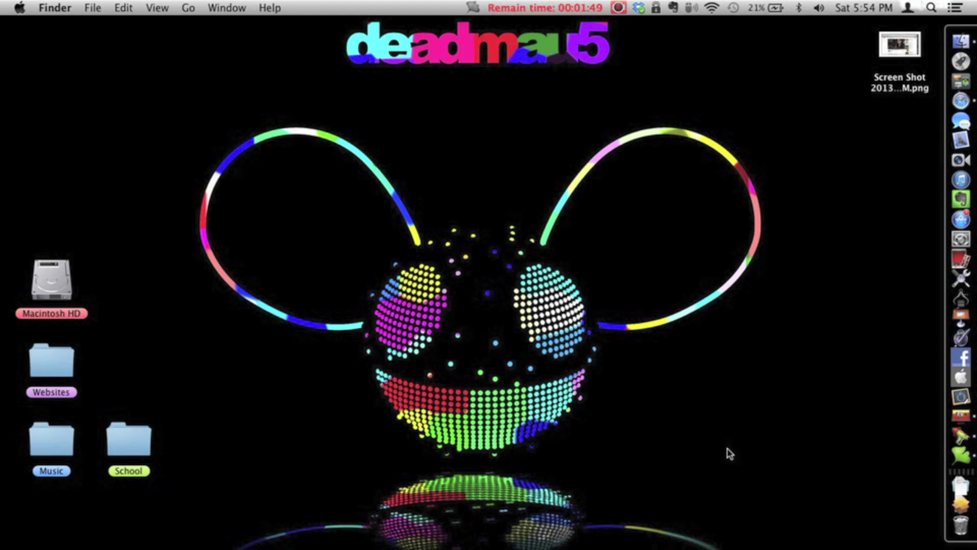
right_click(884, 464)
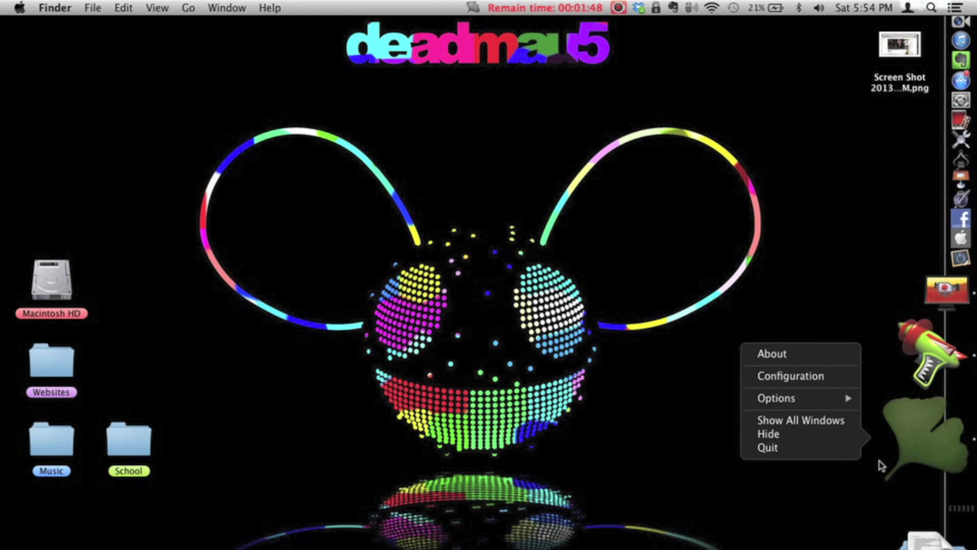
click(819, 457)
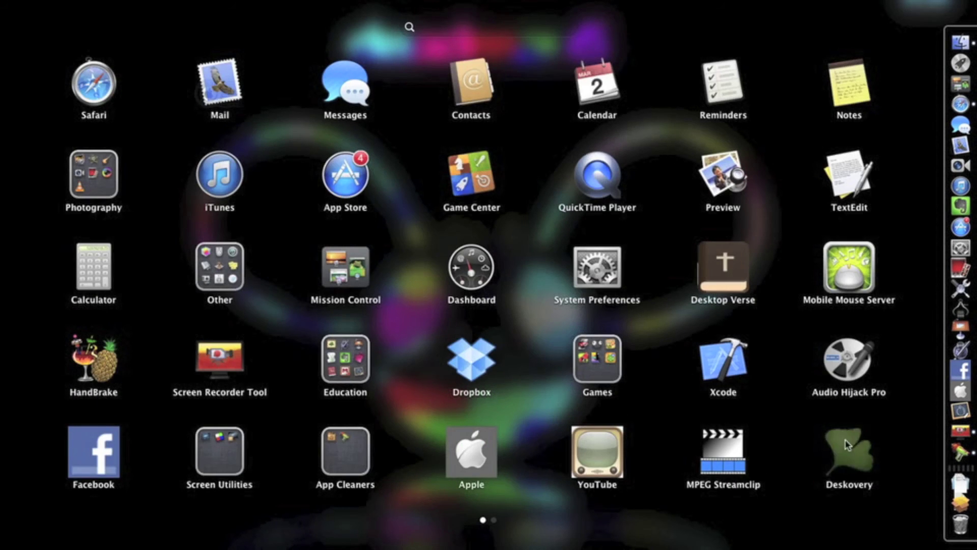
click(847, 444)
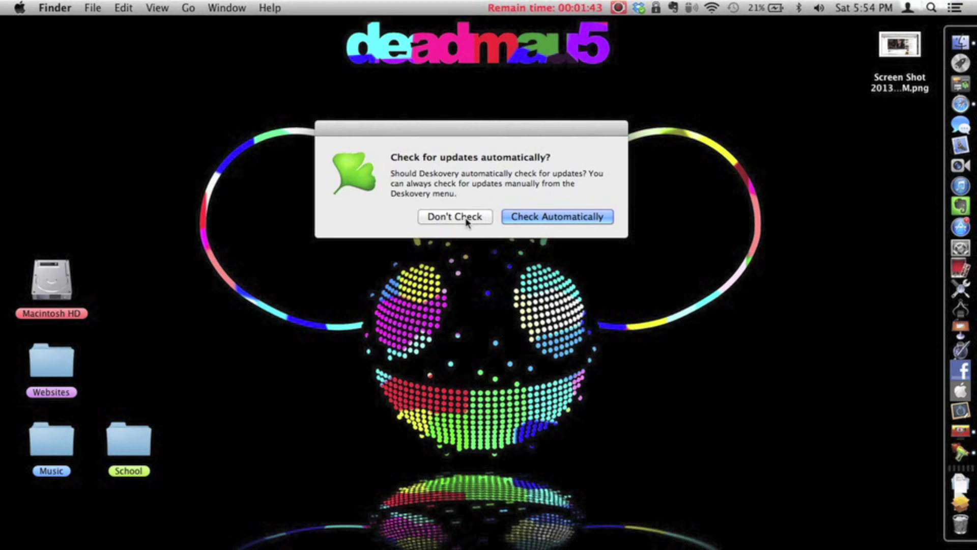
click(465, 220)
click(334, 123)
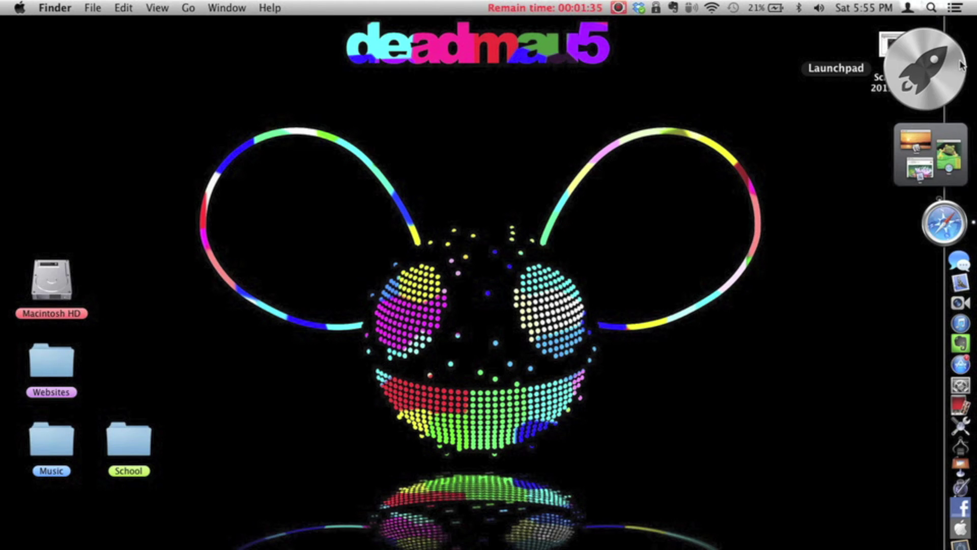
Try removing Deskovery.app with AppZapper, acknowledging the 'Deskovery is Open' alert
click(948, 47)
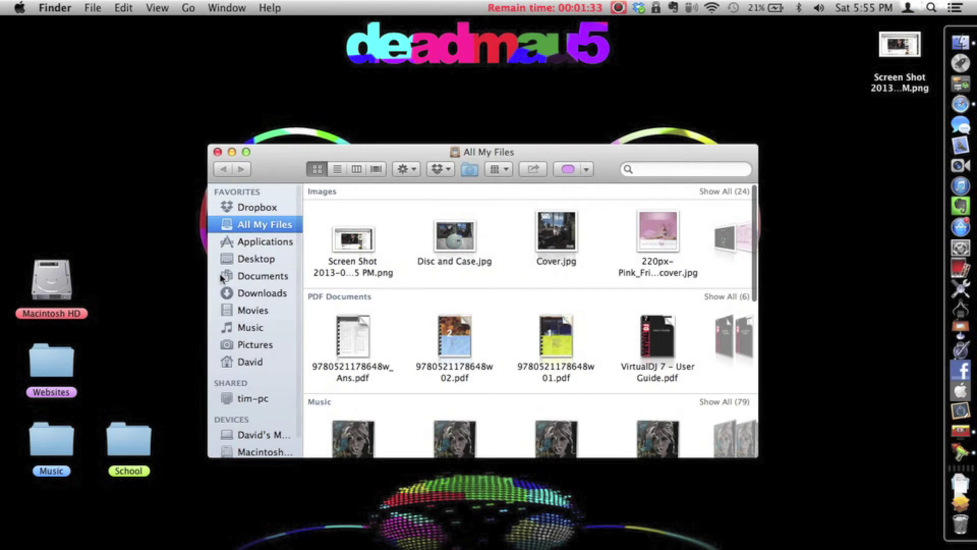
click(252, 243)
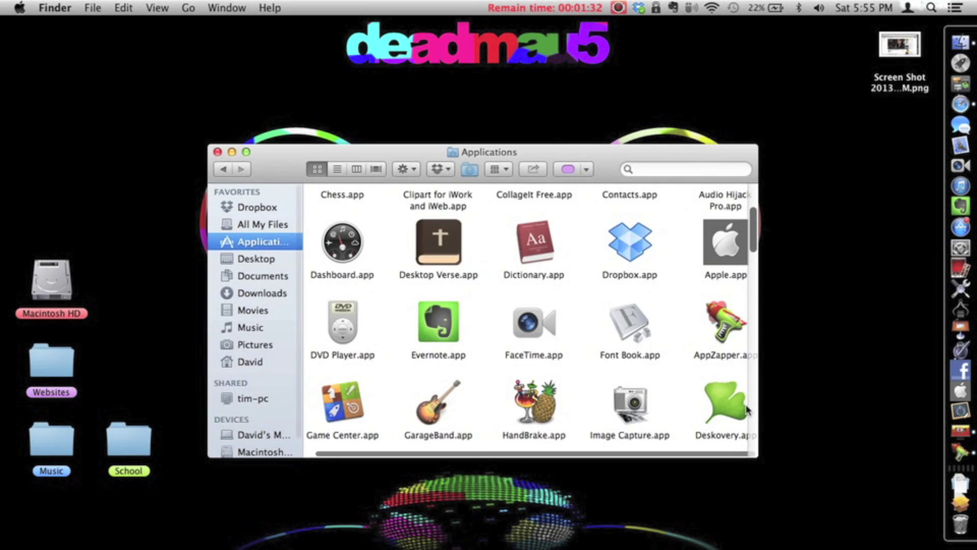
double_click(723, 338)
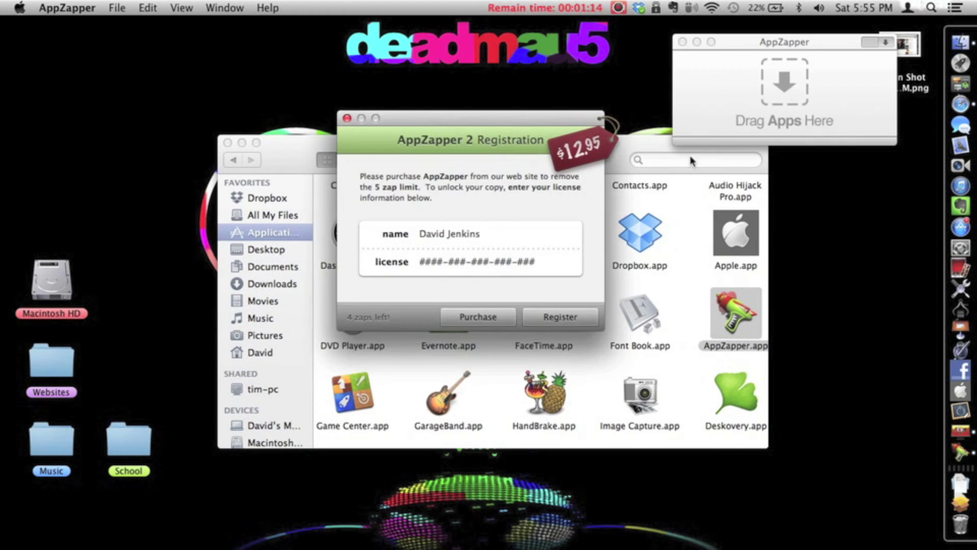
click(346, 119)
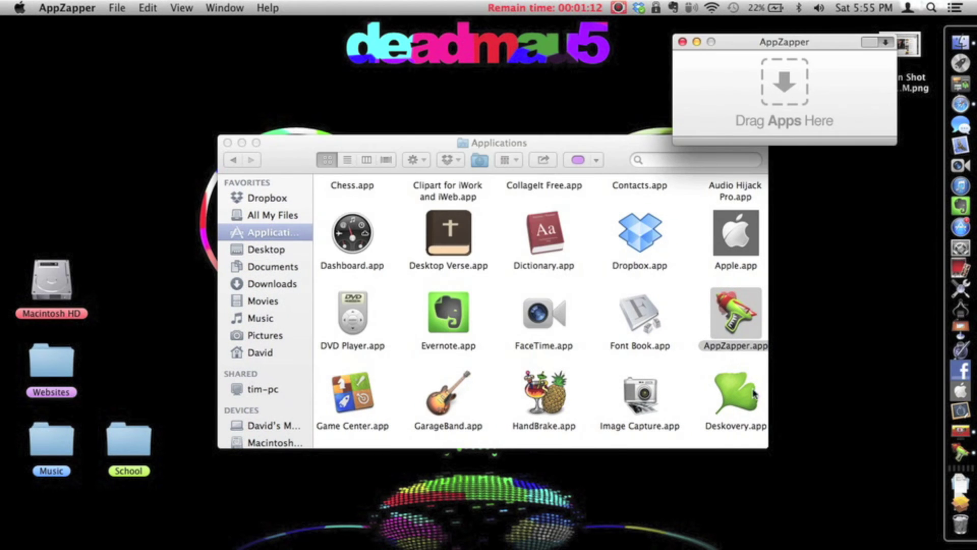
drag(736, 397, 781, 84)
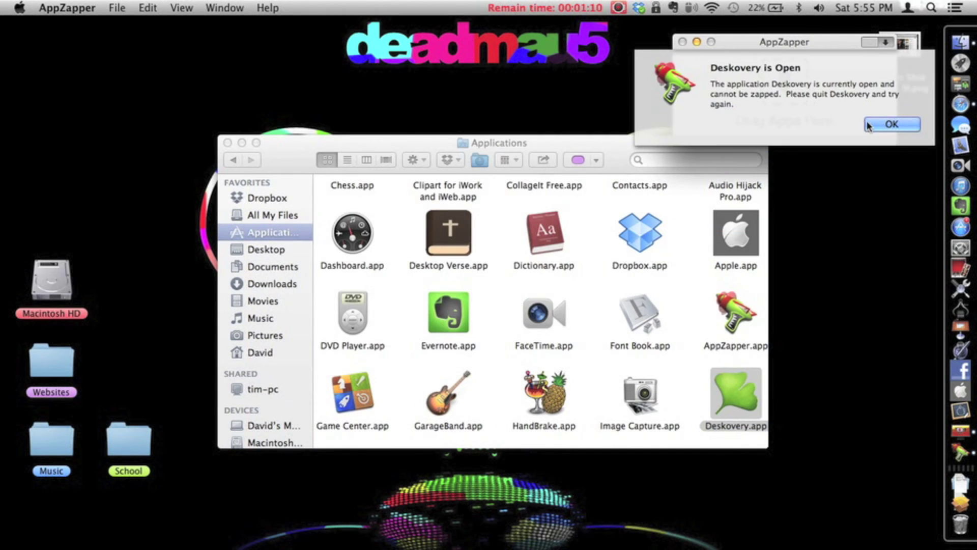
click(882, 125)
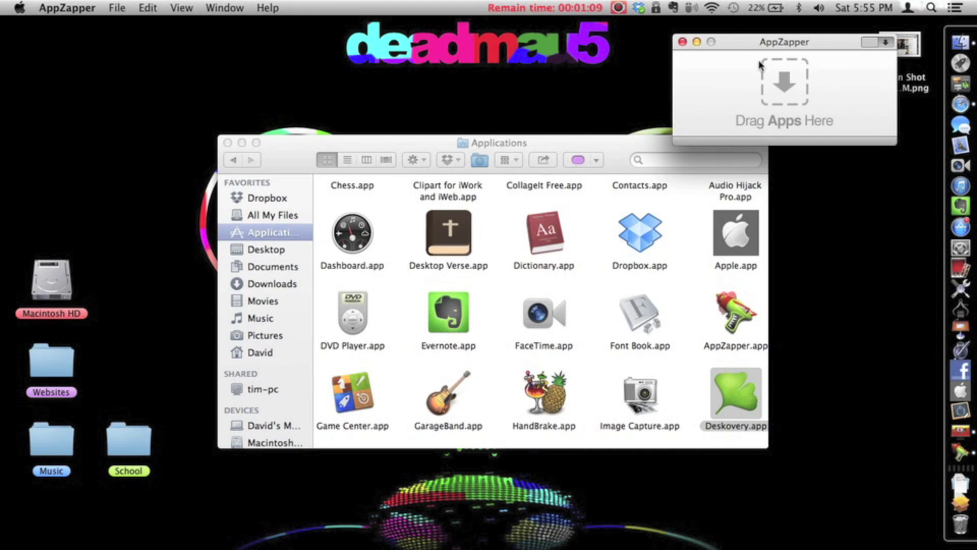
Close the AppZapper and Applications windows and quit AppZapper from the Dock
click(684, 41)
click(227, 142)
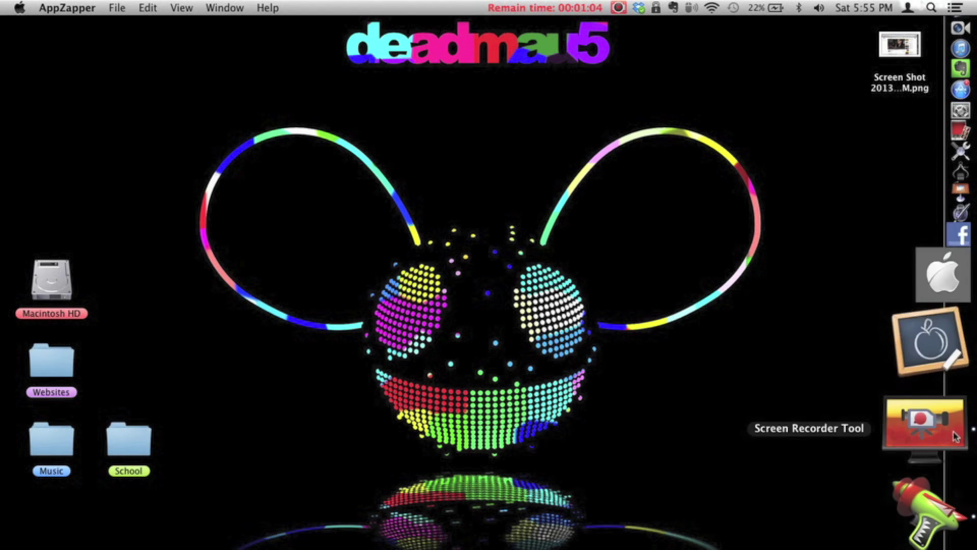
right_click(957, 453)
Quit AppZapper and launch AppCleaner from Launchpad
click(788, 457)
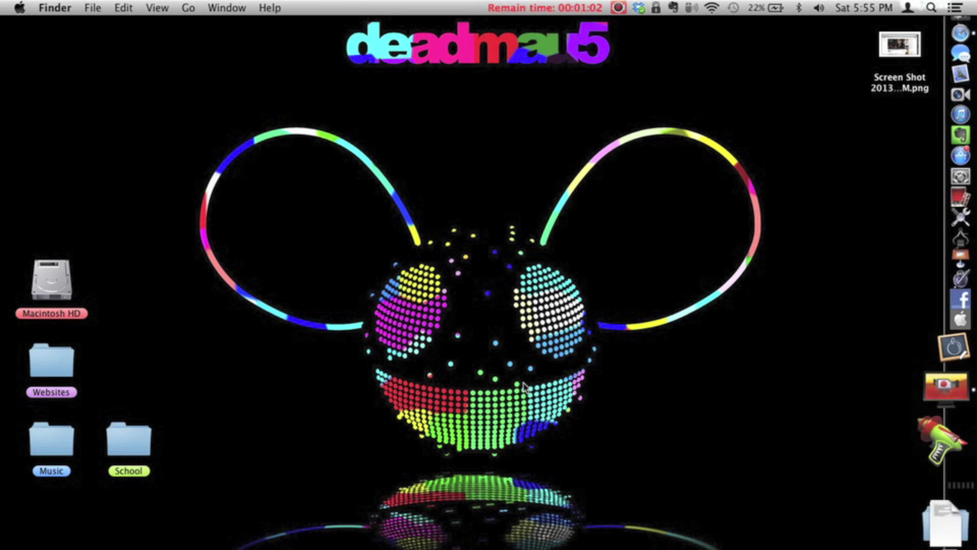
key(F4)
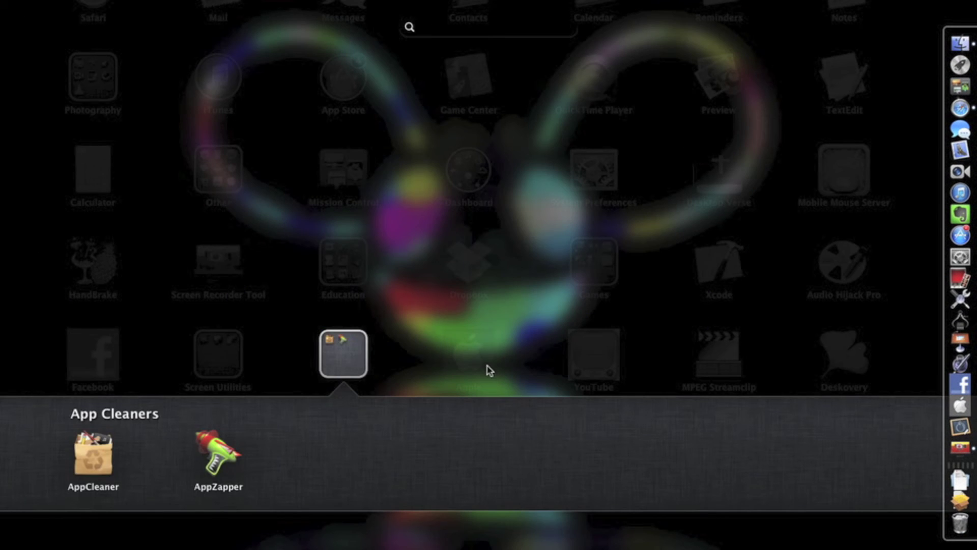
click(102, 463)
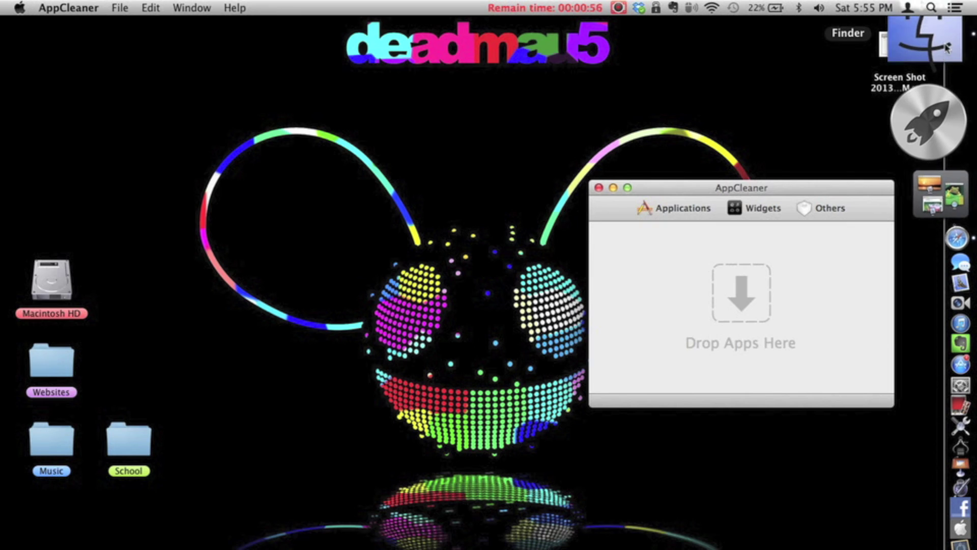
Remove Deskovery.app and com.neomobili.Deskovery.plist with AppCleaner, then close AppCleaner
click(956, 43)
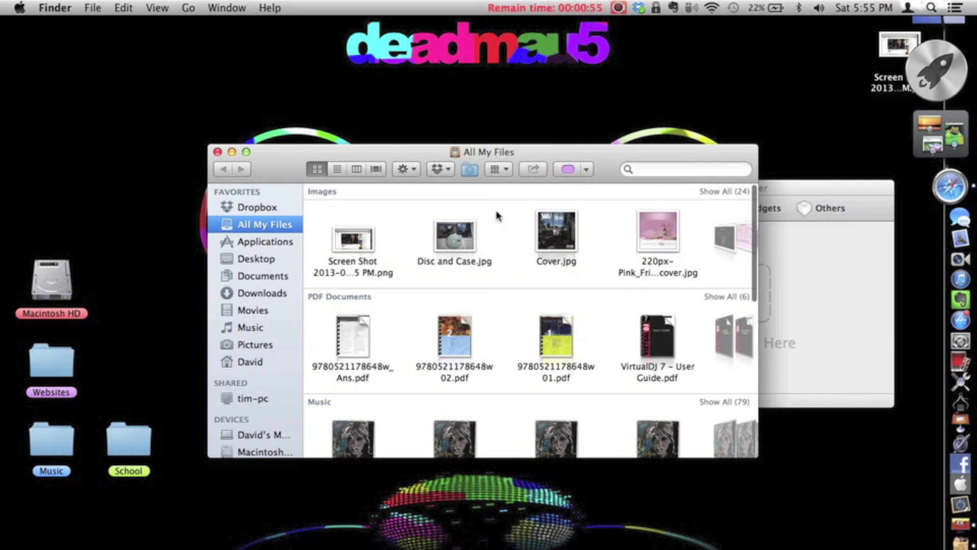
click(246, 243)
drag(722, 401, 787, 347)
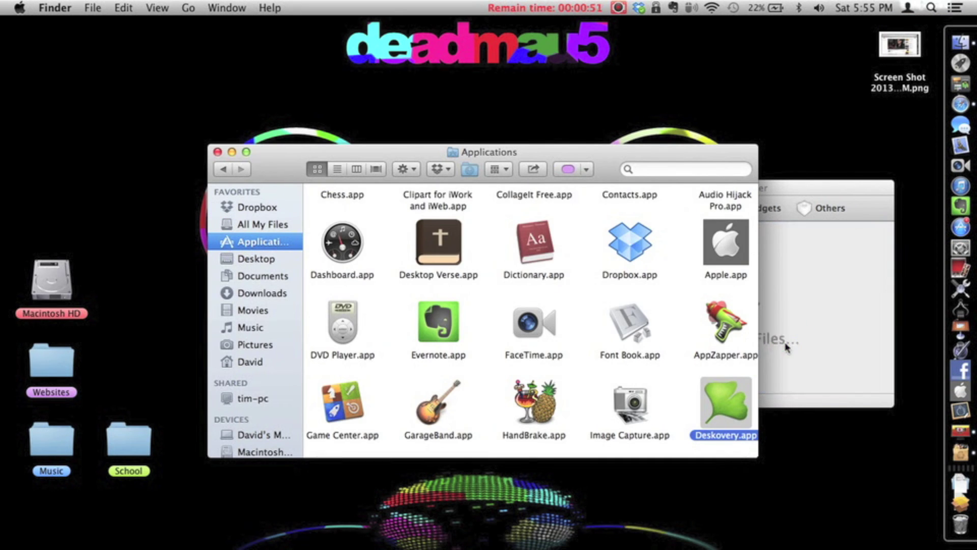
click(800, 193)
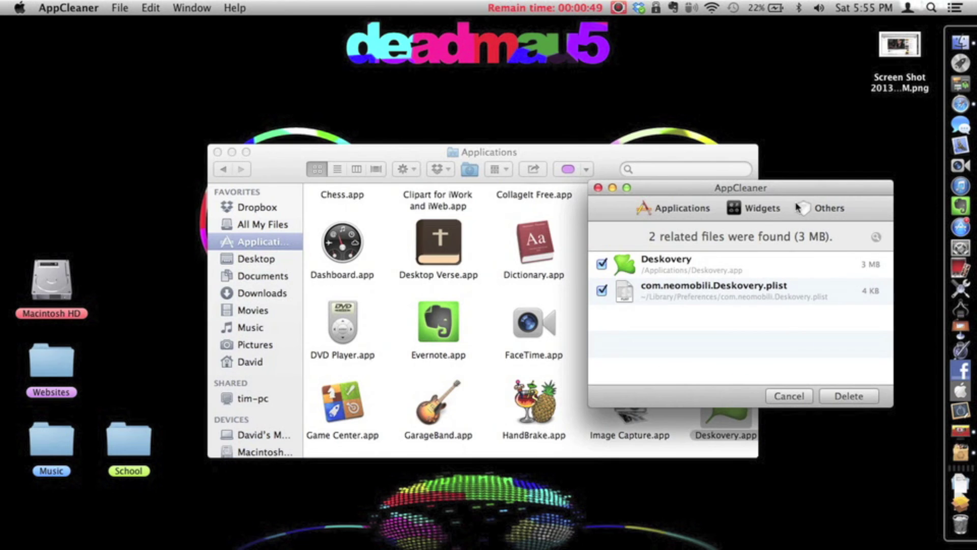
click(858, 402)
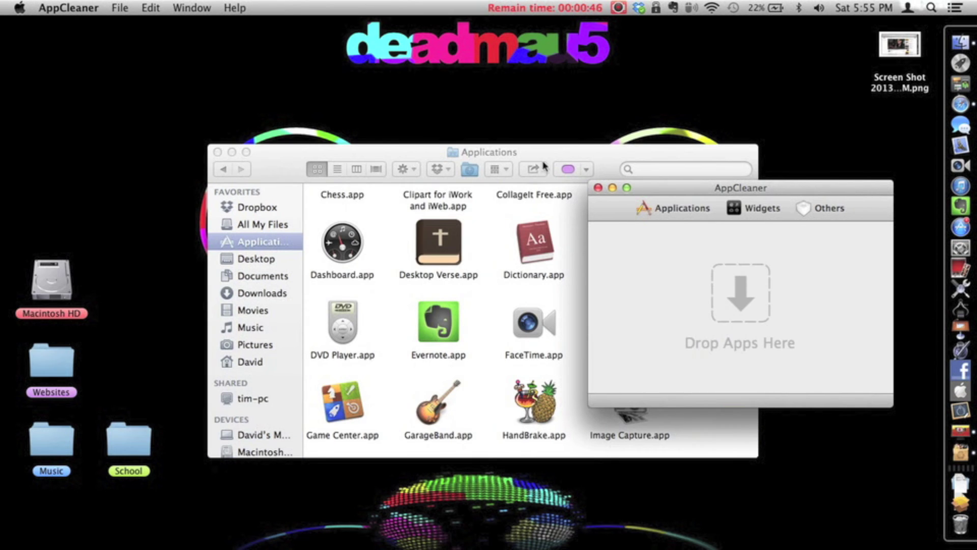
click(598, 187)
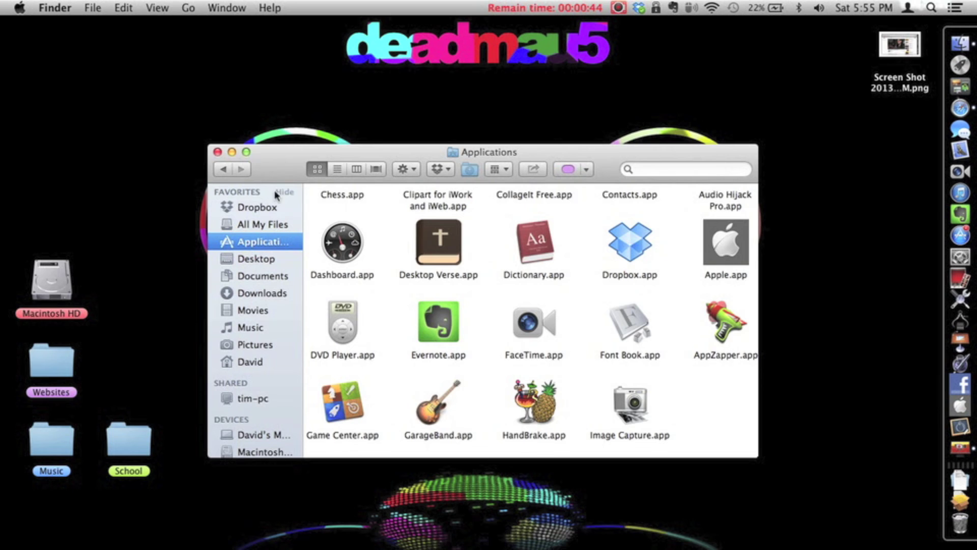
Move Dinjector.osax from Macintosh HD/Library/ScriptingAdditions to the Trash
click(217, 152)
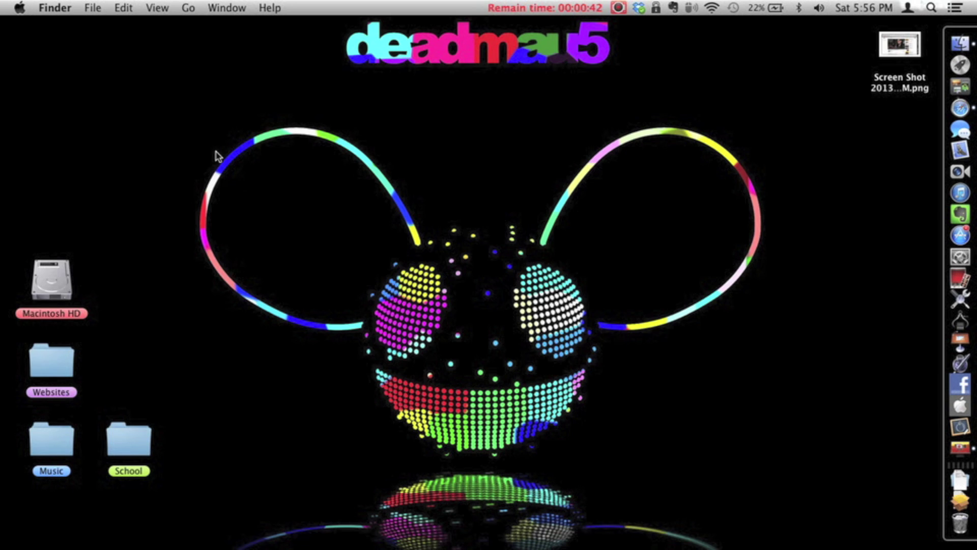
double_click(51, 287)
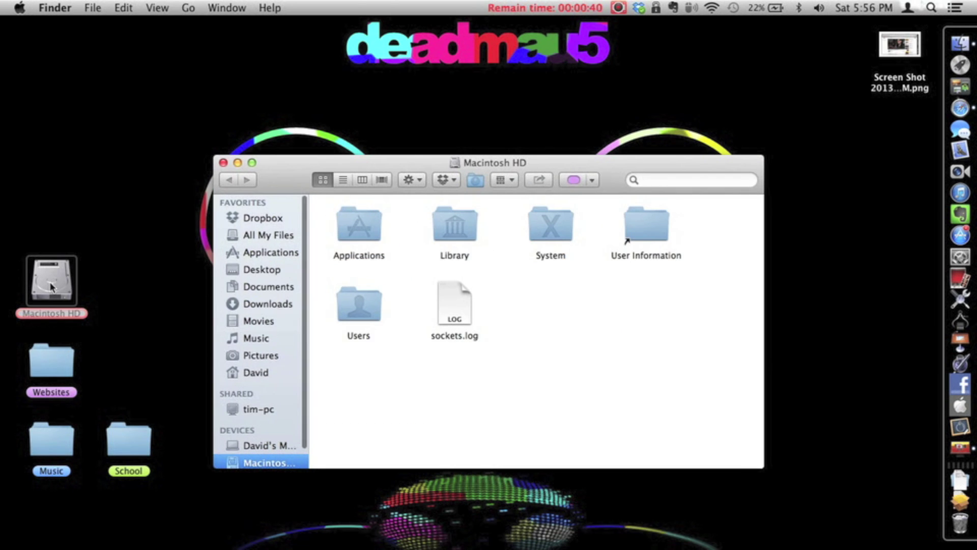
double_click(458, 222)
scroll(467, 308, down, 10)
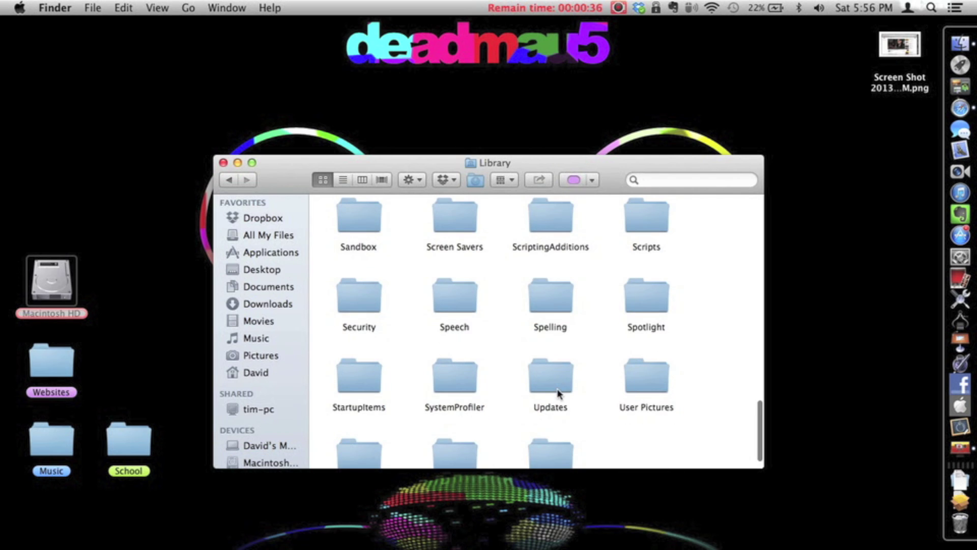
scroll(558, 389, up, 2)
double_click(549, 262)
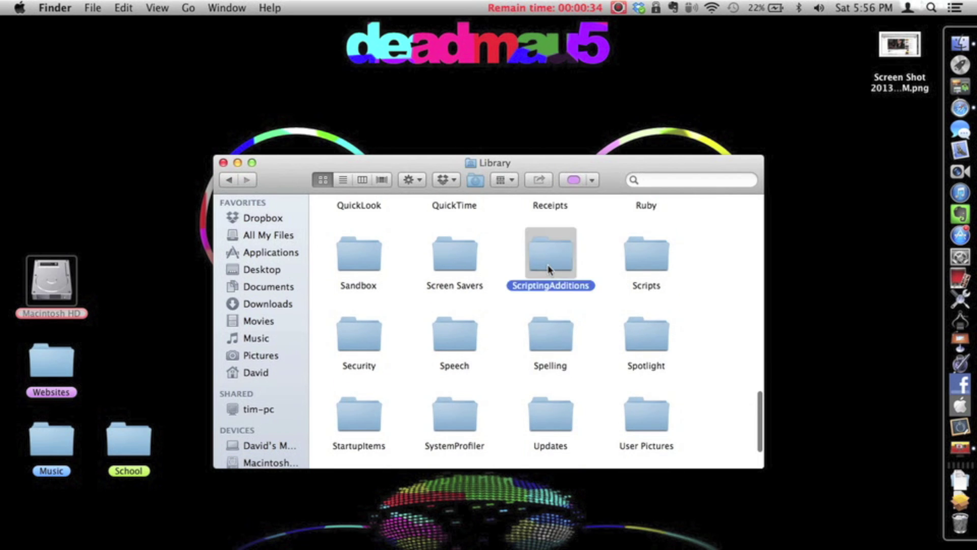
click(364, 223)
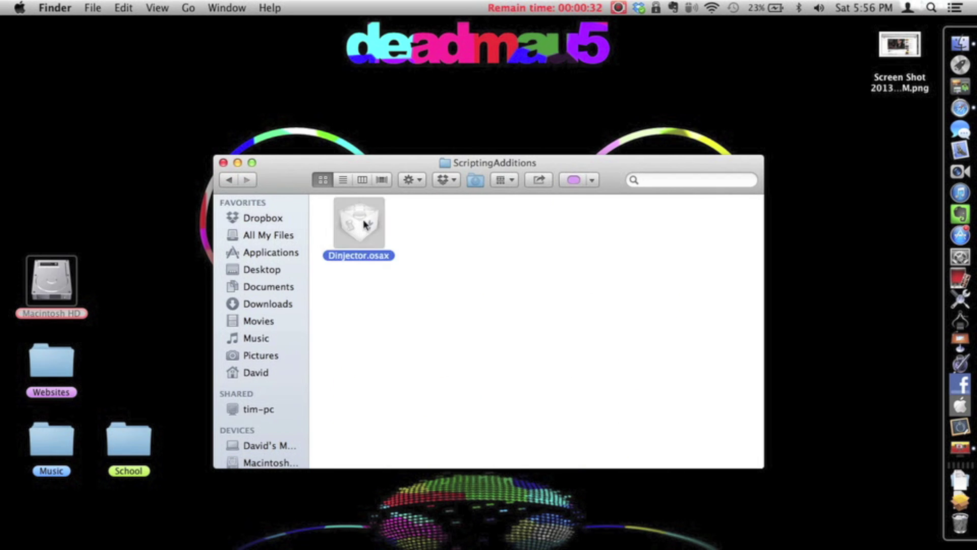
key(super+BackSpace)
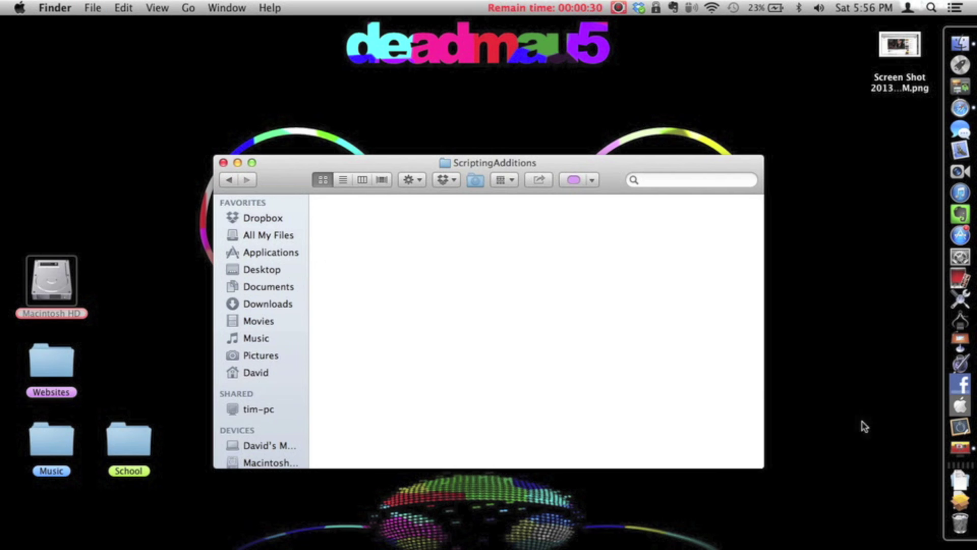
Empty the Trash permanently
right_click(899, 527)
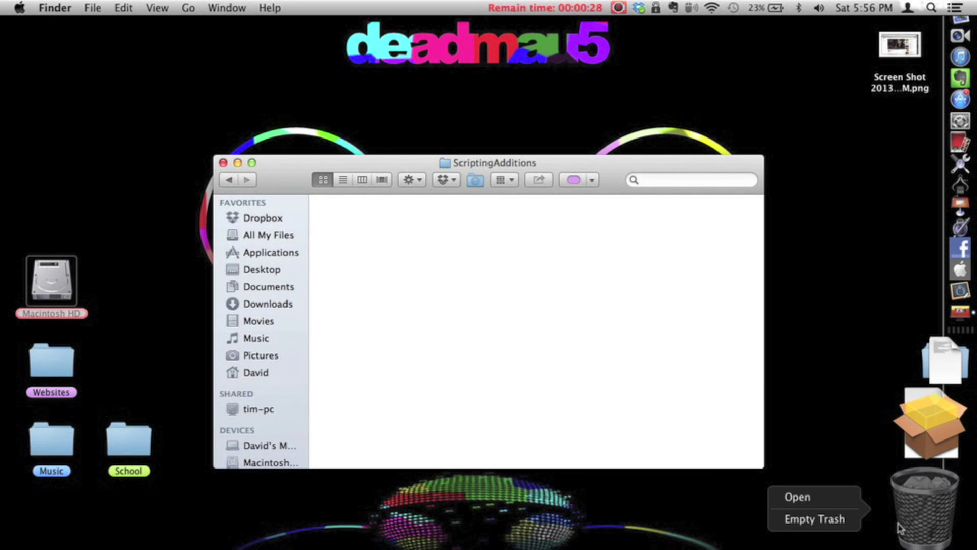
click(828, 520)
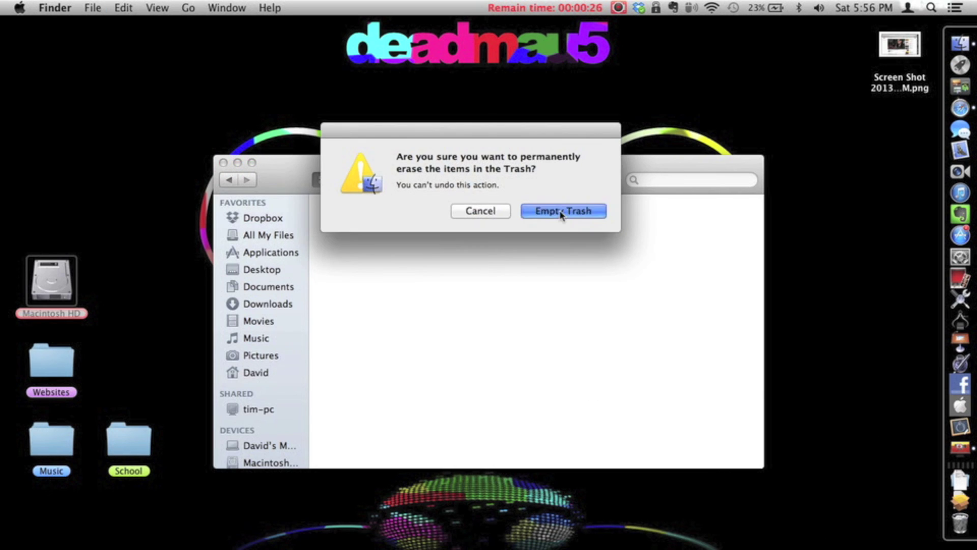
click(561, 213)
Close the ScriptingAdditions window and trash the stray ScriptingAdditions folder on the desktop
drag(443, 168, 532, 153)
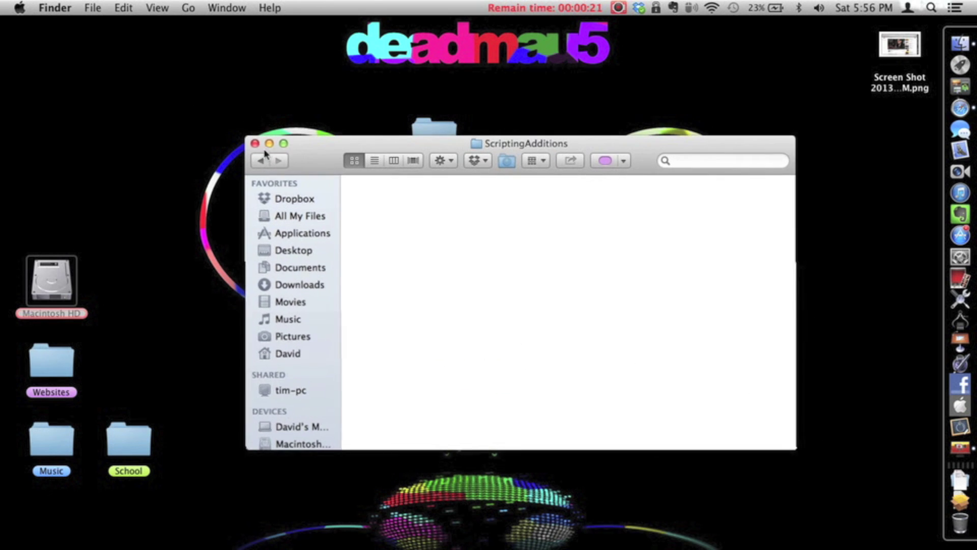
click(255, 143)
click(432, 152)
key(super+BackSpace)
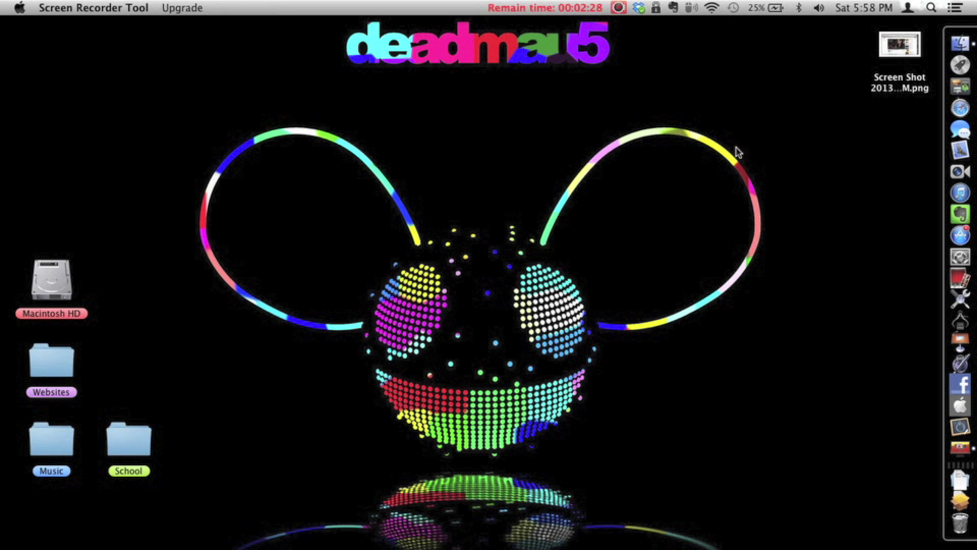
click(794, 110)
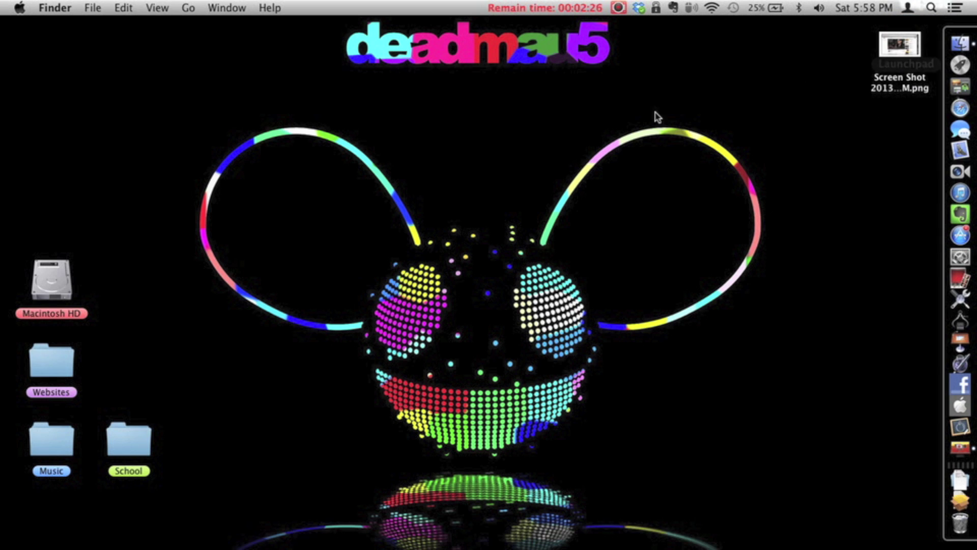
key(super+n)
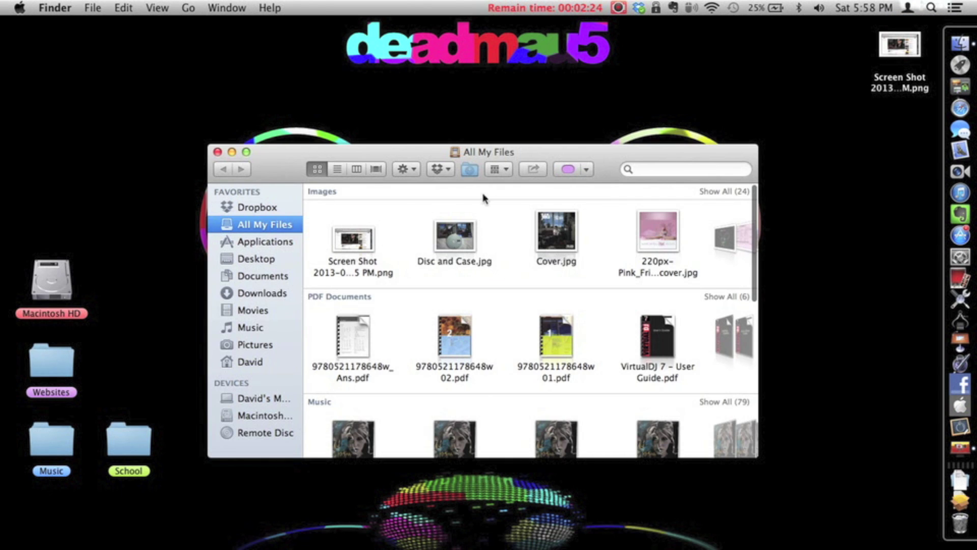
mouse_move(487, 162)
mouse_down()
mouse_move(379, 180)
mouse_move(454, 183)
mouse_move(524, 168)
mouse_move(500, 76)
mouse_move(440, 153)
mouse_move(497, 152)
mouse_up()
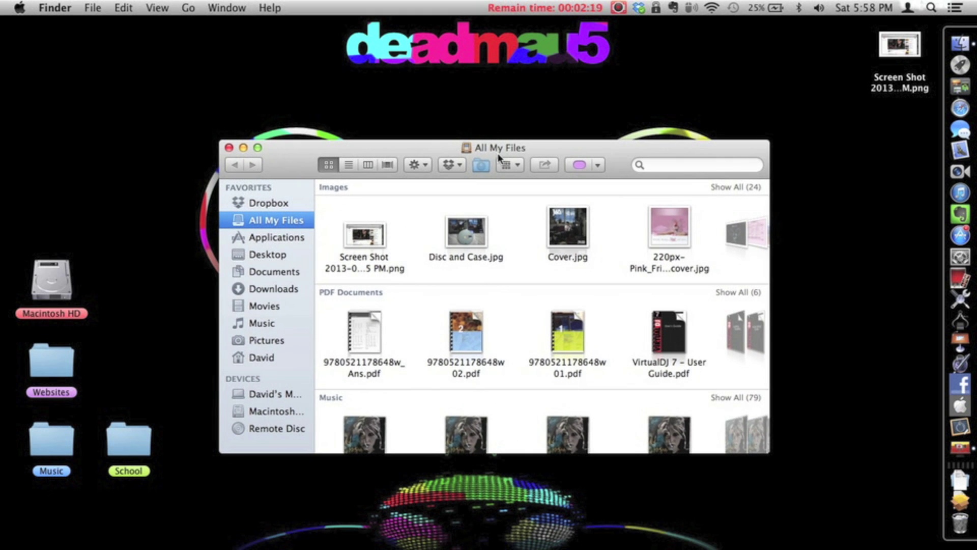
click(229, 148)
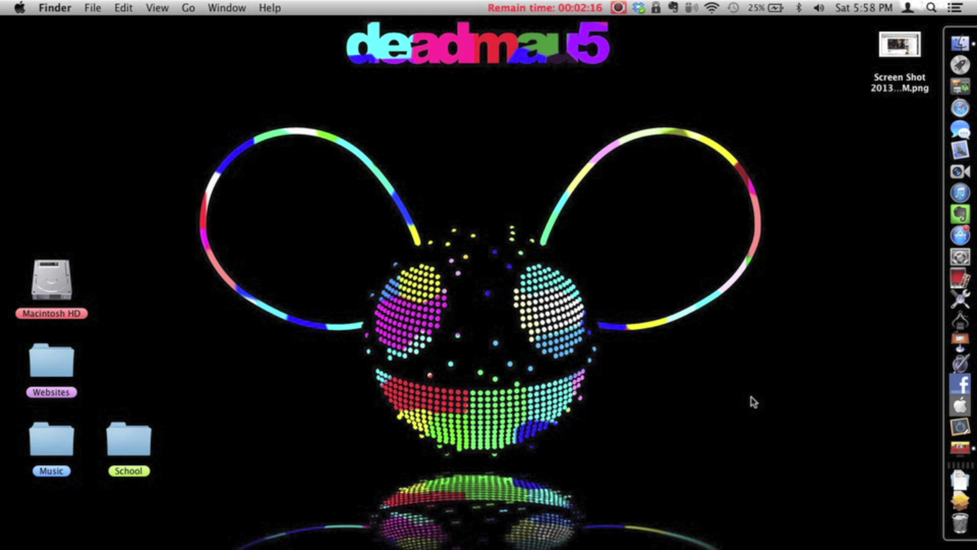